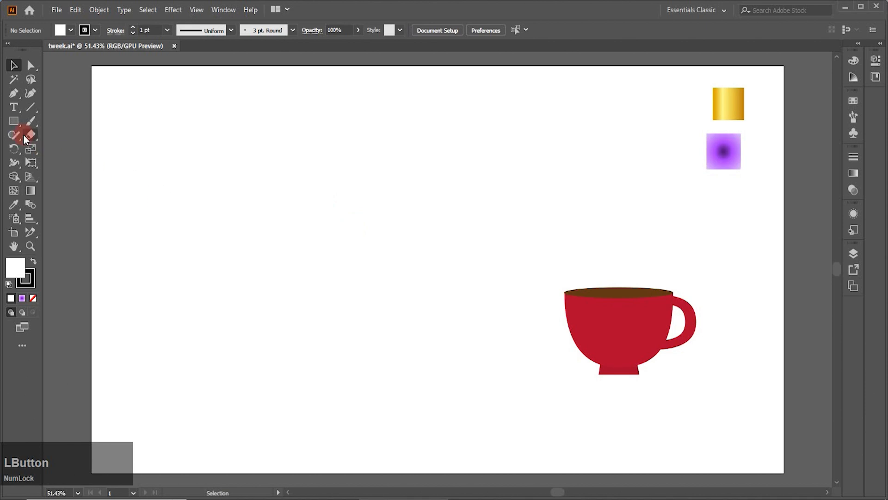
Step: Draw a square about 155 px wide in the artboard's upper-left area and fill it with blue (R=41 G=171 B=226)
{"action": "left_click", "coordinate": [14, 121]}
{"action": "left_click_drag", "start_coordinate": [252, 178], "coordinate": [316, 249]}
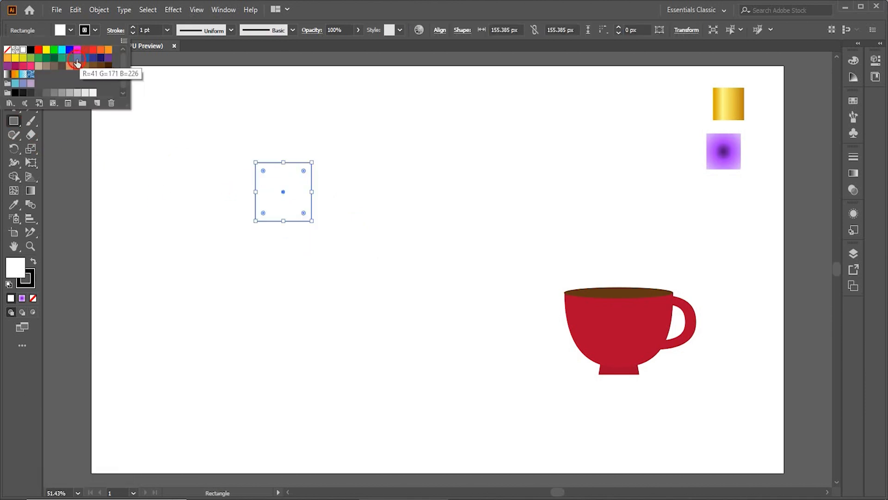
{"action": "left_click", "coordinate": [77, 57]}
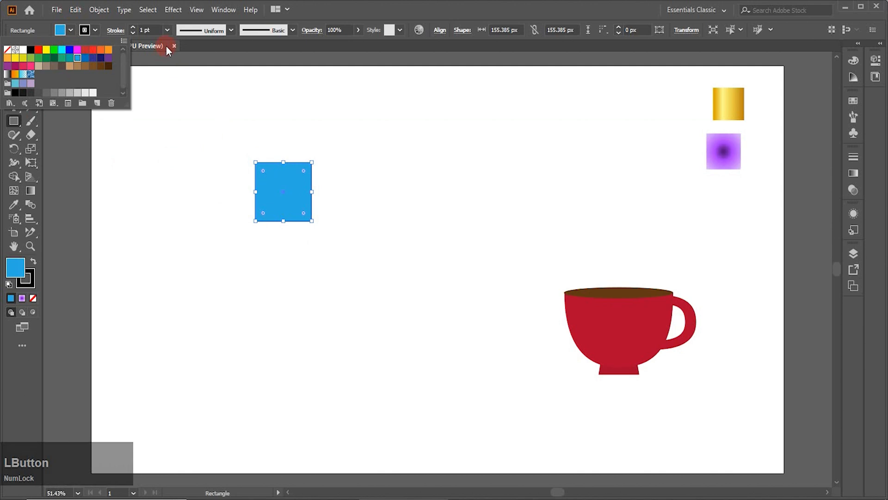
Step: Preview the Tweak distortion effect on the blue square with horizontal and vertical amounts of 10%
{"action": "left_click", "coordinate": [178, 14]}
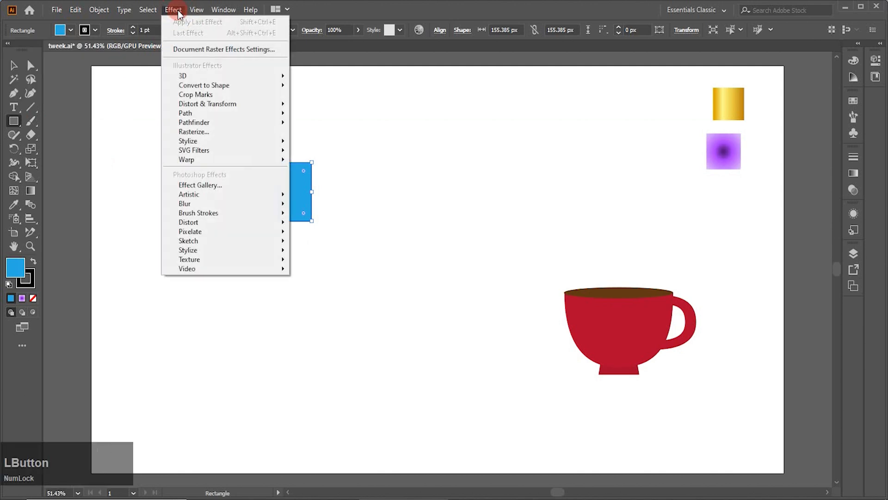
{"action": "mouse_move", "coordinate": [189, 104]}
{"action": "left_click", "coordinate": [319, 156]}
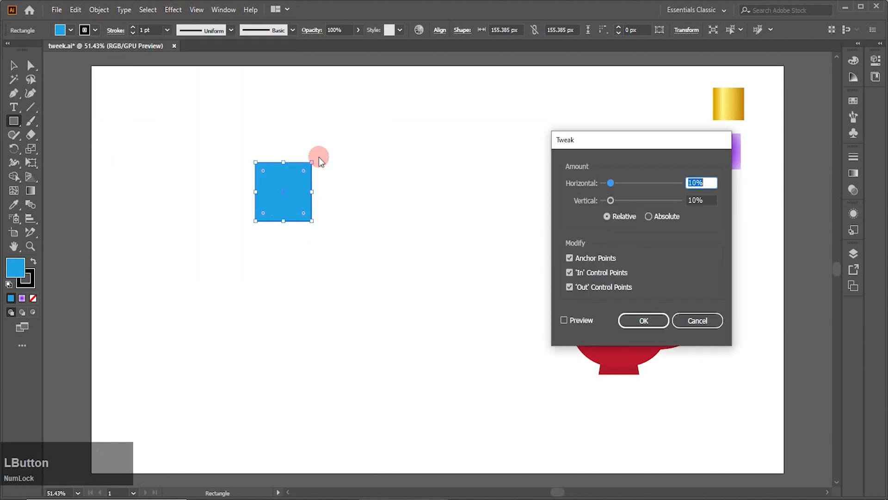
{"action": "left_click_drag", "start_coordinate": [619, 137], "coordinate": [503, 130]}
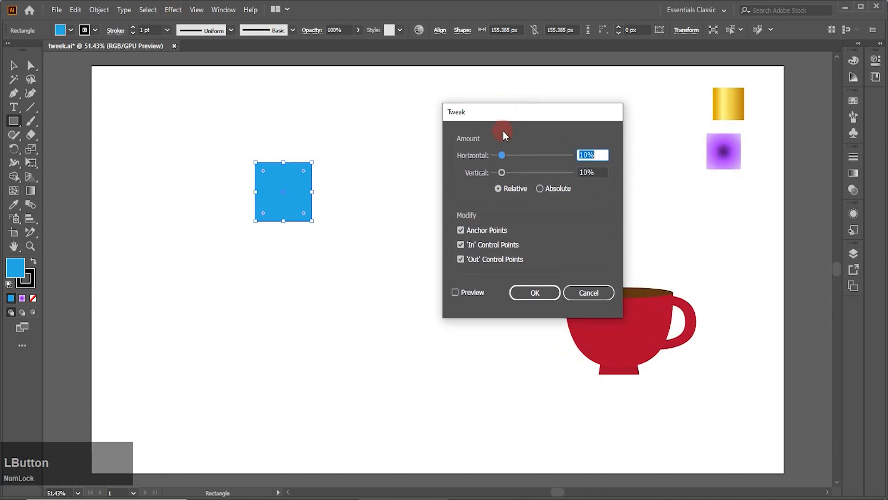
{"action": "left_click", "coordinate": [457, 293]}
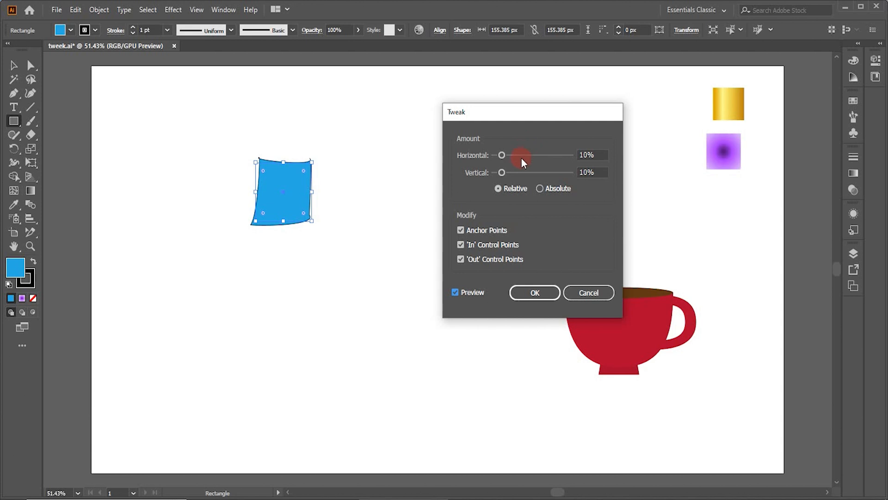
Step: Try Tweak amounts of 0 horizontal and 67 vertical on the square, switch them from relative to absolute, and cancel the effect
{"action": "left_click_drag", "start_coordinate": [500, 156], "coordinate": [486, 173]}
{"action": "left_click_drag", "start_coordinate": [543, 159], "coordinate": [484, 193]}
{"action": "left_click", "coordinate": [493, 173]}
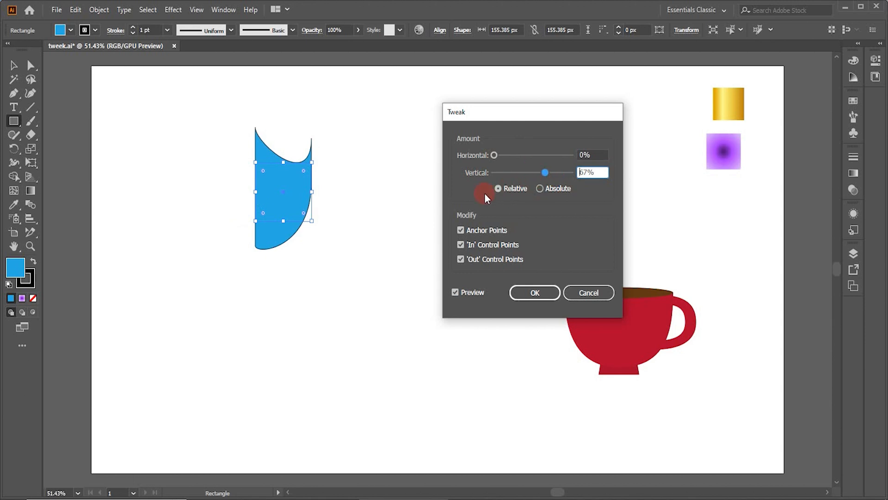
{"action": "left_click", "coordinate": [540, 187]}
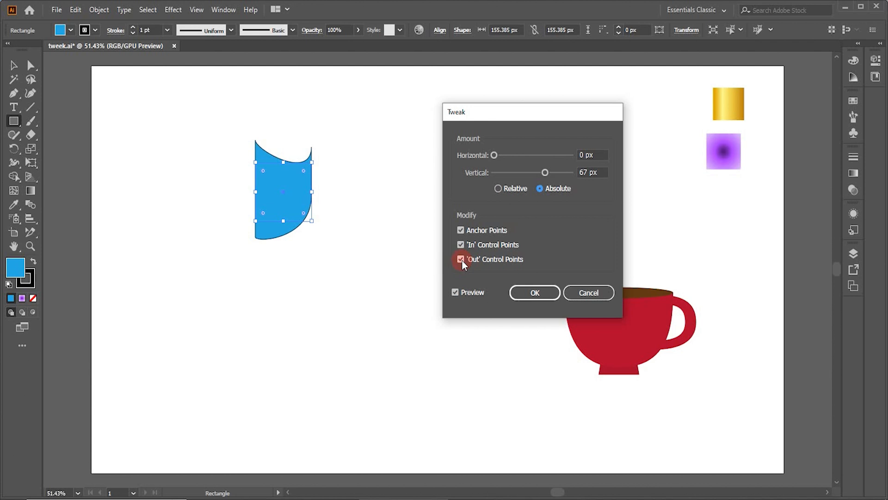
{"action": "left_click", "coordinate": [589, 292]}
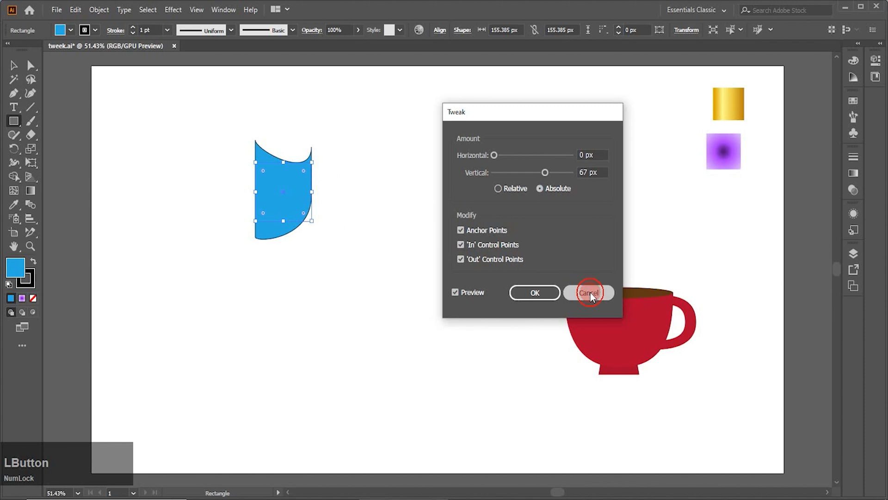
Step: Move the blue square to the artboard's upper middle and draw a five-pointed star about 270 px wide in the upper-left area
{"action": "key", "text": "v"}
{"action": "left_click_drag", "start_coordinate": [289, 206], "coordinate": [420, 182]}
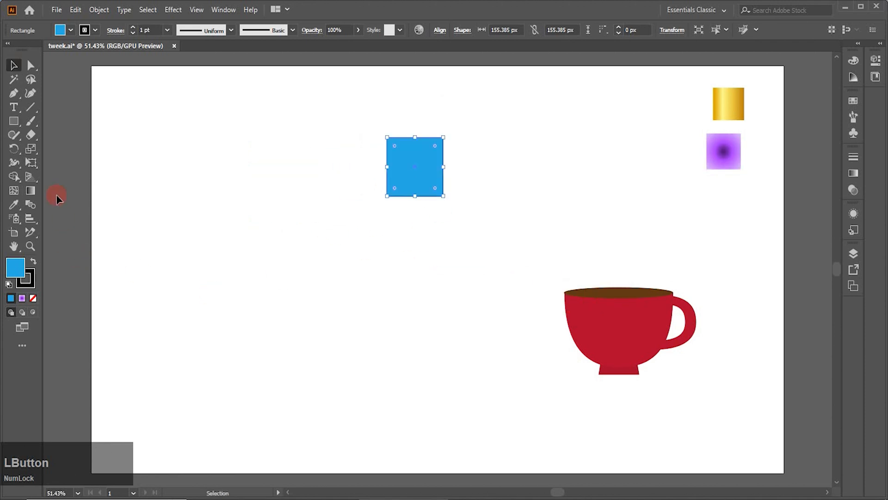
{"action": "left_click", "coordinate": [17, 121]}
{"action": "left_click_drag", "start_coordinate": [18, 121], "coordinate": [65, 179]}
{"action": "left_click_drag", "start_coordinate": [188, 155], "coordinate": [229, 194]}
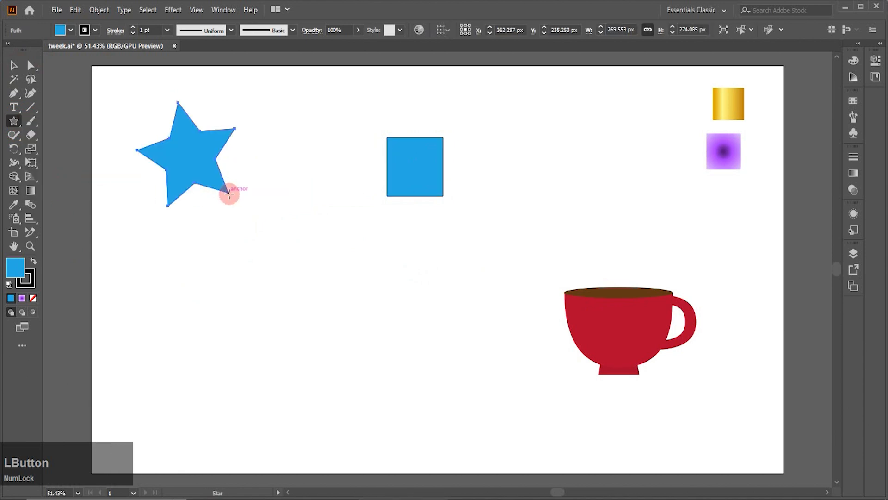
Step: Preview the Tweak effect on the five-pointed star at 10% horizontal and vertical, and cancel it
{"action": "left_click", "coordinate": [179, 11]}
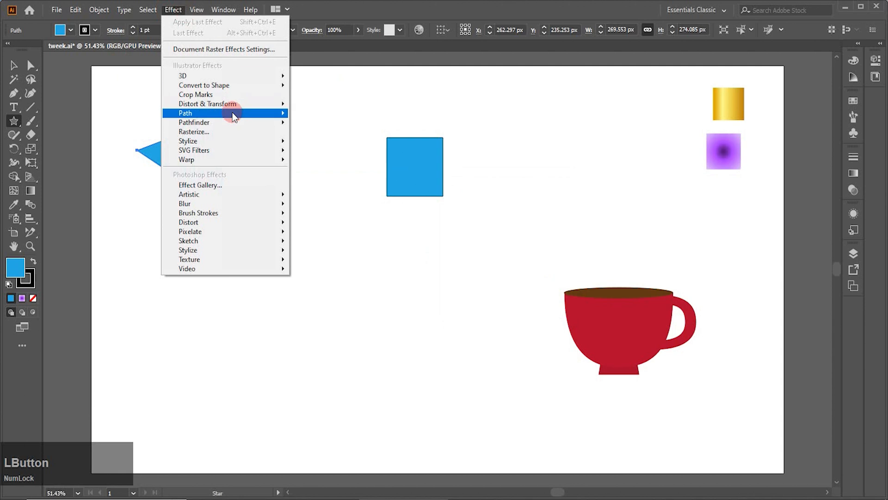
{"action": "mouse_move", "coordinate": [245, 104]}
{"action": "left_click", "coordinate": [331, 156]}
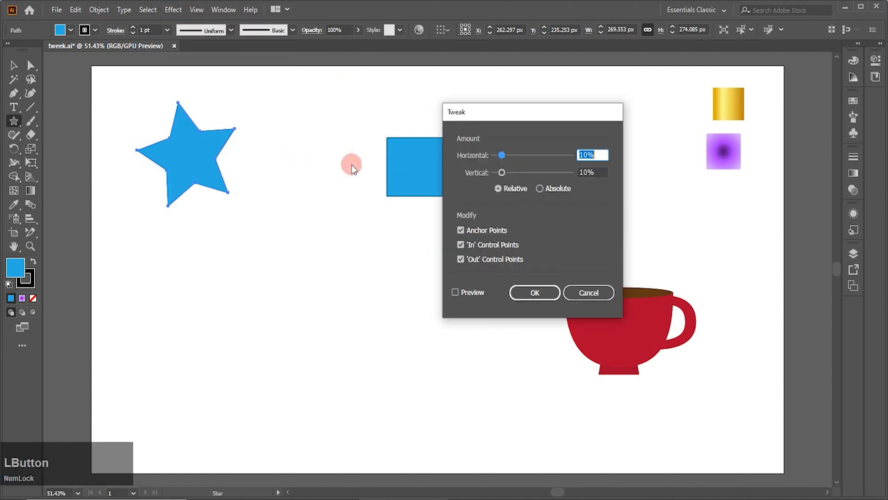
{"action": "left_click", "coordinate": [454, 292]}
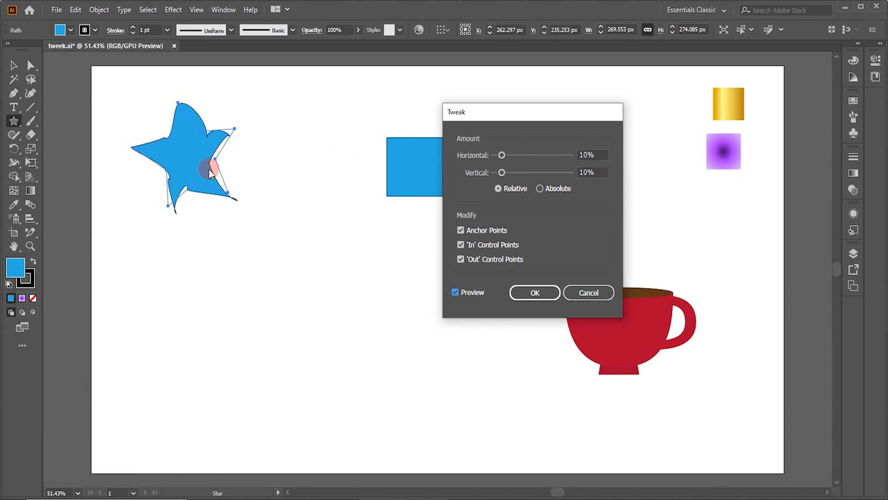
{"action": "left_click", "coordinate": [597, 290]}
Step: Create a 50-point star with radii of 144.8852 px and 72.4426 px below the five-pointed star
{"action": "left_click", "coordinate": [14, 65]}
{"action": "left_click", "coordinate": [15, 121]}
{"action": "left_click", "coordinate": [218, 315]}
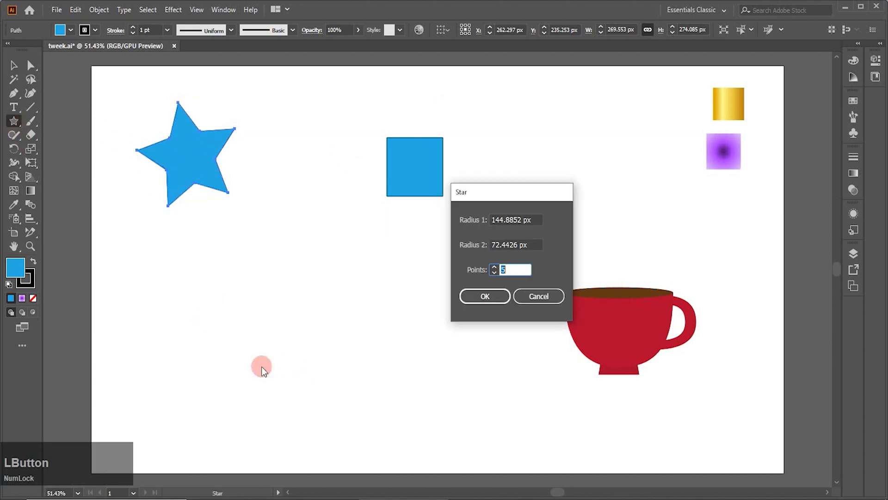
{"action": "left_click", "coordinate": [504, 269]}
{"action": "left_click_drag", "start_coordinate": [503, 269], "coordinate": [518, 269]}
{"action": "type", "text": "50"}
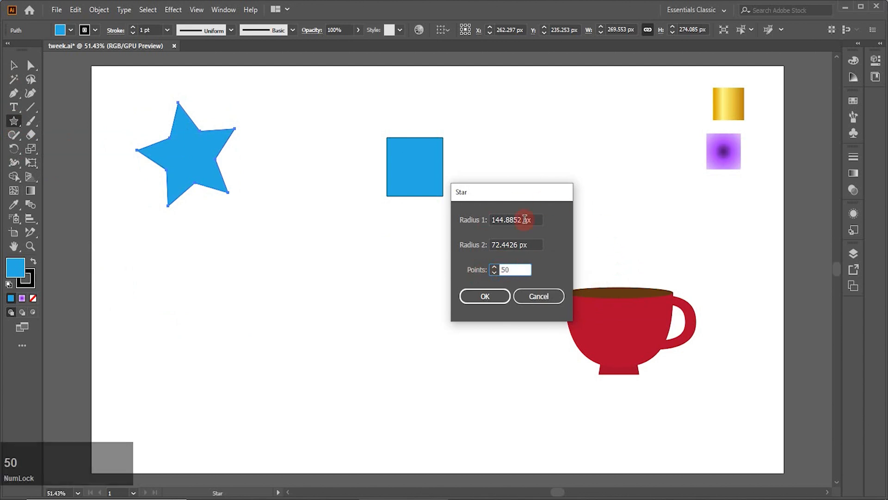
{"action": "left_click", "coordinate": [486, 299]}
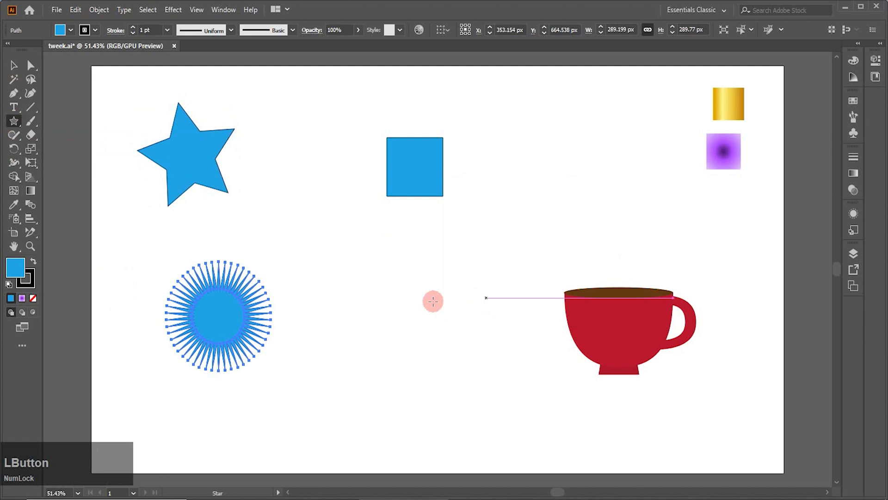
Step: Enlarge the 50-point star proportionally to about 406 px and shift it slightly left on the artboard
{"action": "left_click", "coordinate": [13, 66]}
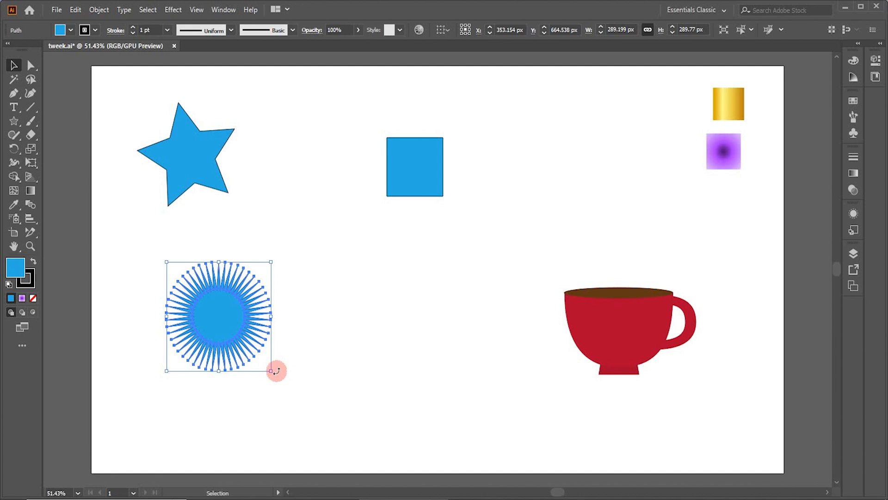
{"action": "left_click_drag", "start_coordinate": [270, 370], "coordinate": [326, 416]}
{"action": "left_click_drag", "start_coordinate": [269, 337], "coordinate": [250, 337]}
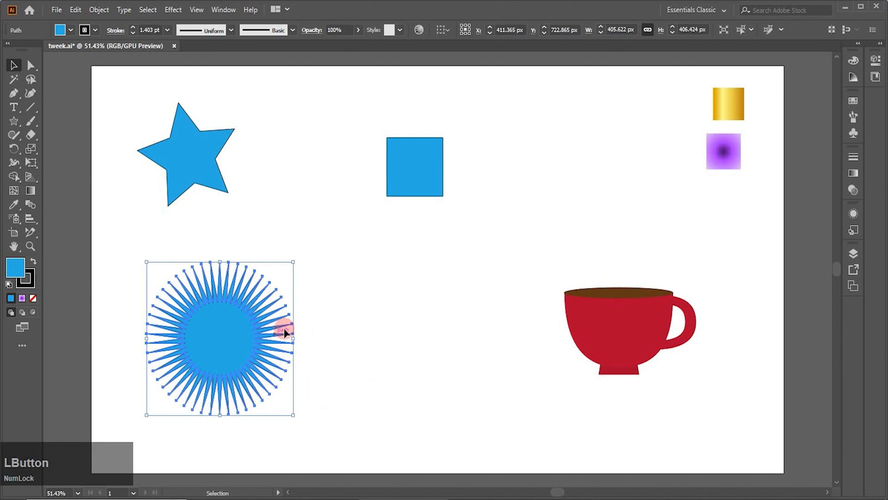
Step: Examine the gradient settings of the small purple sample square
{"action": "left_click_drag", "start_coordinate": [698, 159], "coordinate": [746, 195]}
{"action": "left_click", "coordinate": [745, 194]}
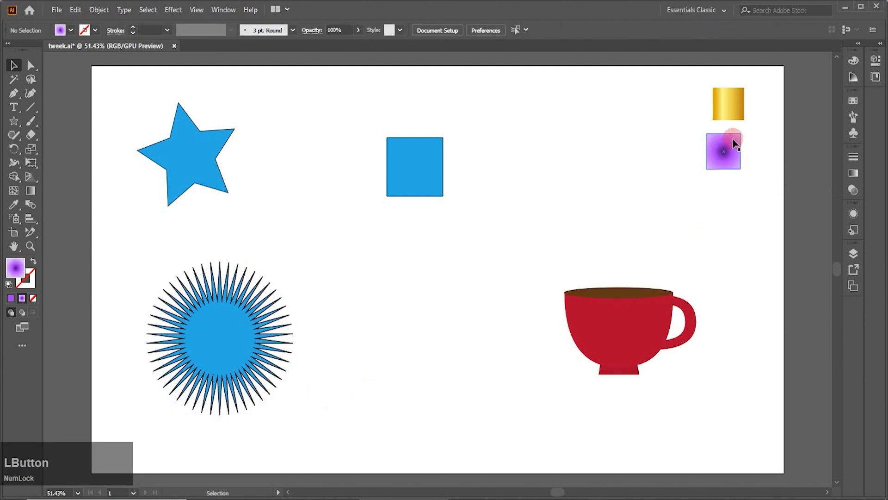
{"action": "left_click", "coordinate": [724, 169]}
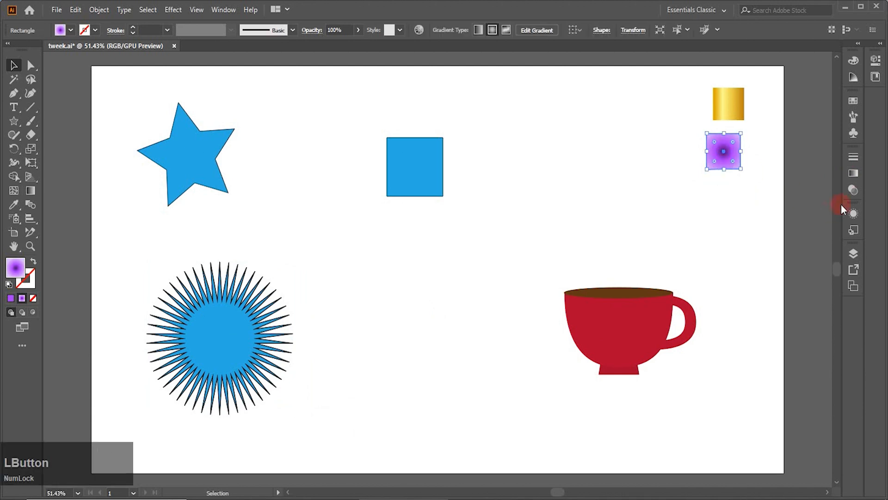
{"action": "left_click", "coordinate": [853, 173]}
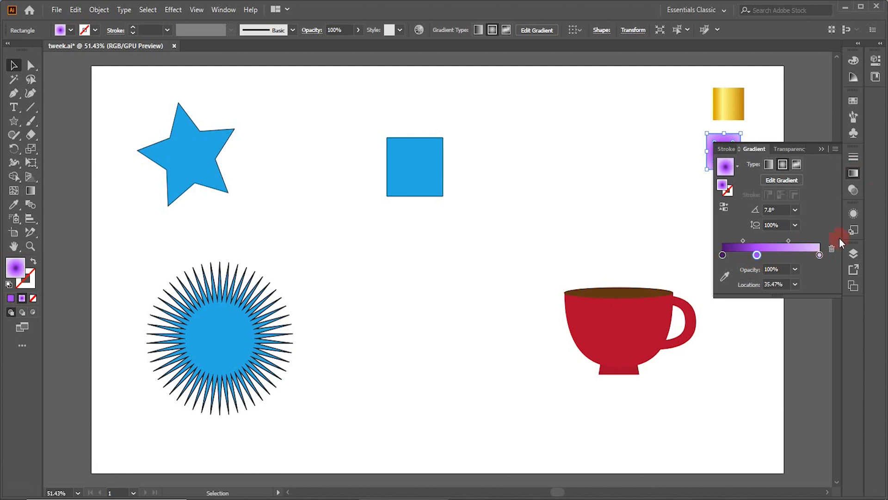
{"action": "left_click", "coordinate": [856, 173]}
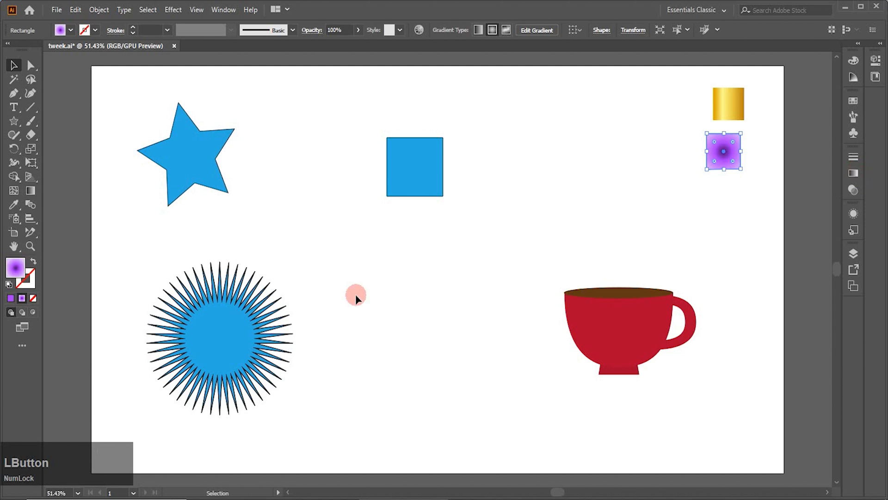
Step: Remove the stroke from the 50-point star and fill it with the radial gradient sampled from the purple square
{"action": "left_click", "coordinate": [220, 329]}
{"action": "left_click", "coordinate": [96, 30]}
{"action": "left_click", "coordinate": [7, 49]}
{"action": "left_click", "coordinate": [14, 206]}
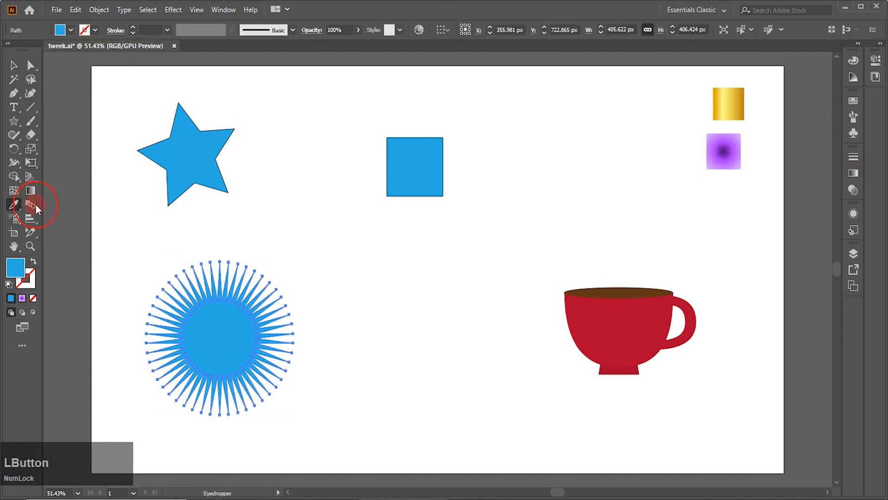
{"action": "left_click", "coordinate": [723, 151]}
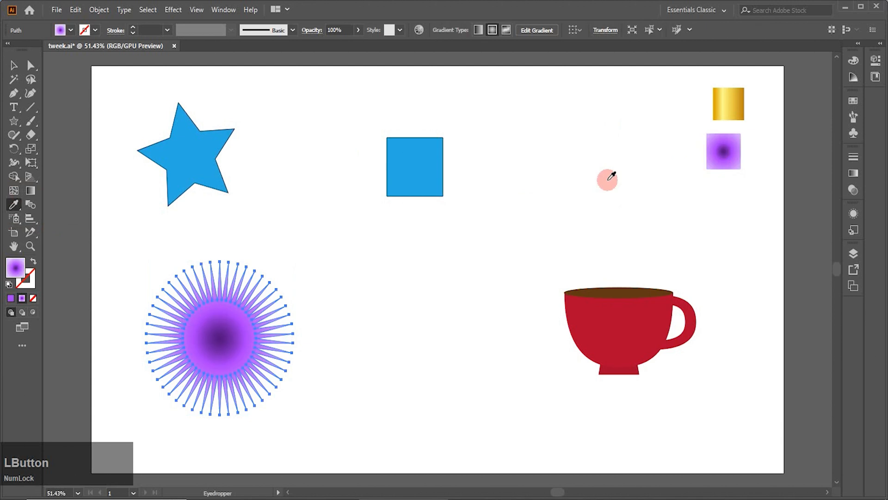
{"action": "left_click", "coordinate": [14, 66]}
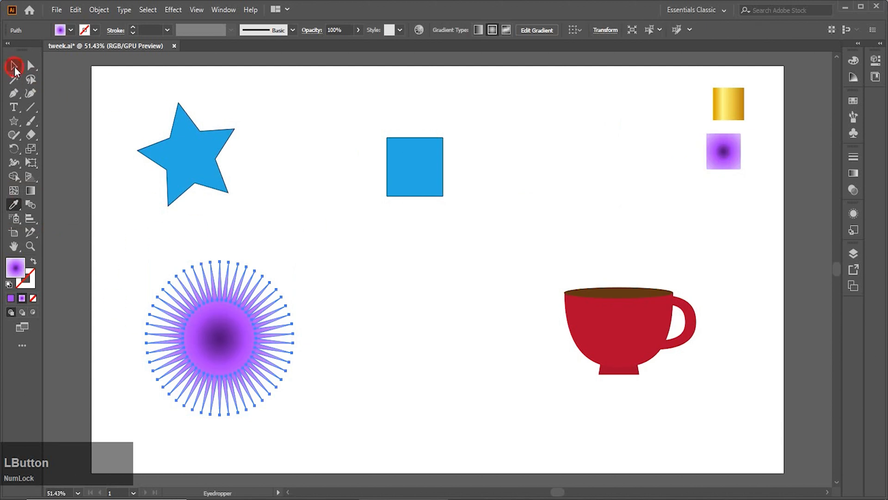
Step: Duplicate the purple 50-point star in place and shrink the copy proportionally about its centre to a tiny star
{"action": "left_click", "coordinate": [352, 324]}
{"action": "left_click", "coordinate": [233, 378]}
{"action": "key", "text": "ctrl"}
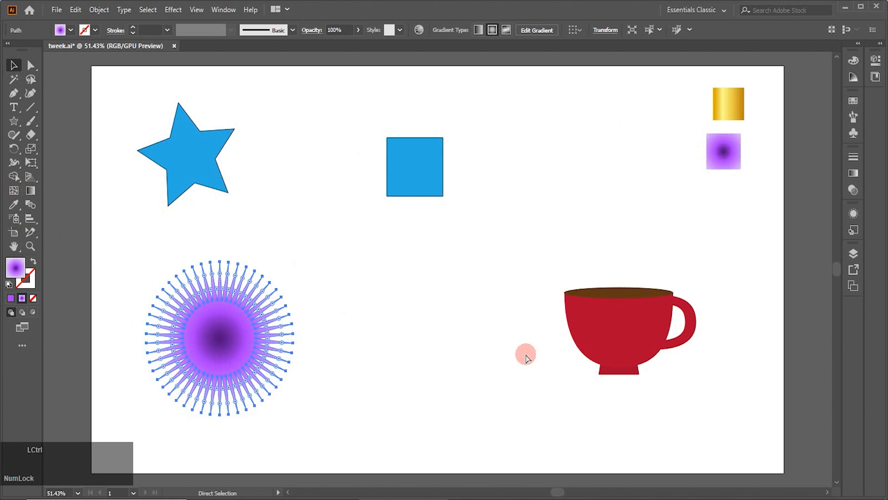
{"action": "key", "text": "ctrl+c"}
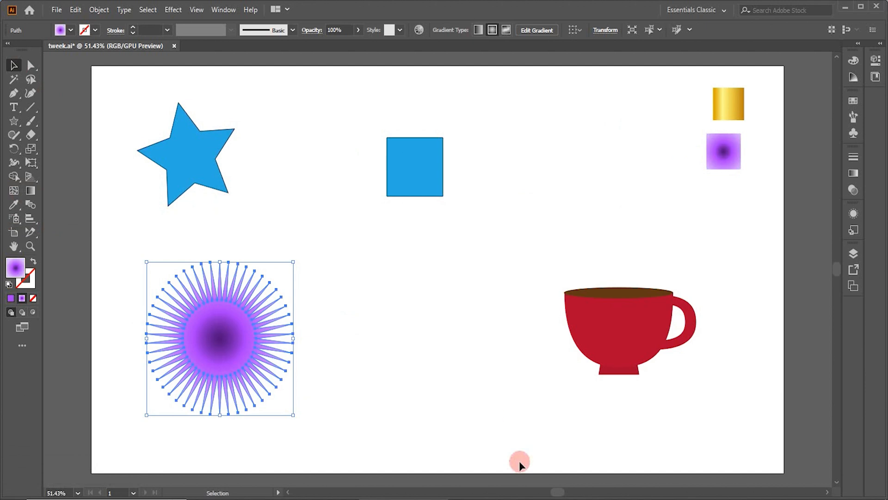
{"action": "key", "text": "alt"}
{"action": "key", "text": "shift"}
{"action": "left_click_drag", "start_coordinate": [291, 416], "coordinate": [224, 343]}
{"action": "left_click", "coordinate": [369, 339]}
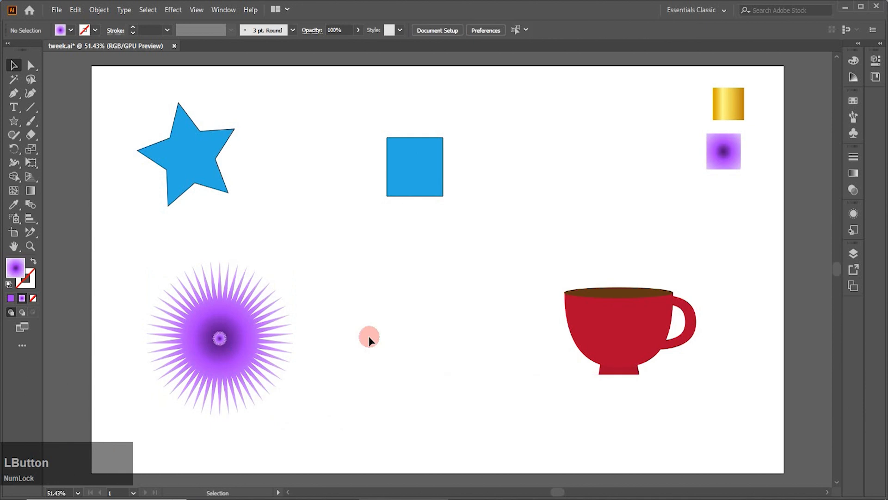
Step: Make a blend between the large purple star and the tiny star at its centre
{"action": "left_click_drag", "start_coordinate": [124, 249], "coordinate": [263, 352]}
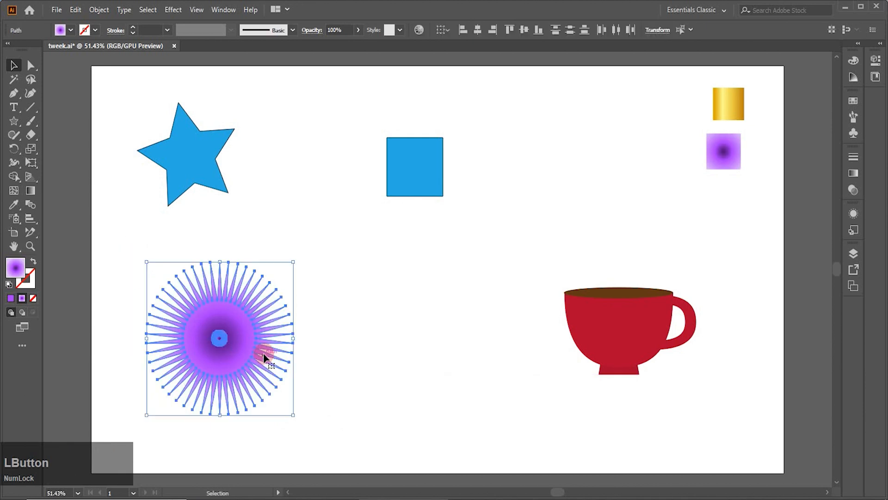
{"action": "left_click", "coordinate": [100, 9]}
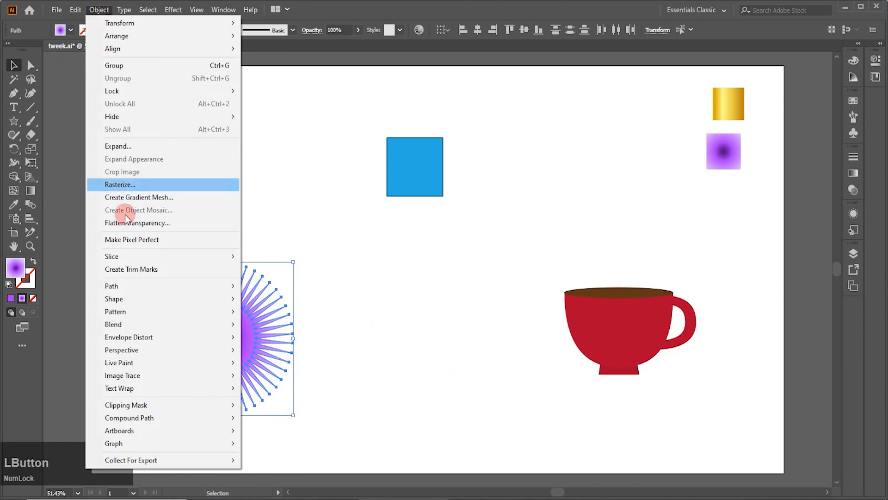
{"action": "mouse_move", "coordinate": [116, 324]}
{"action": "left_click", "coordinate": [285, 324]}
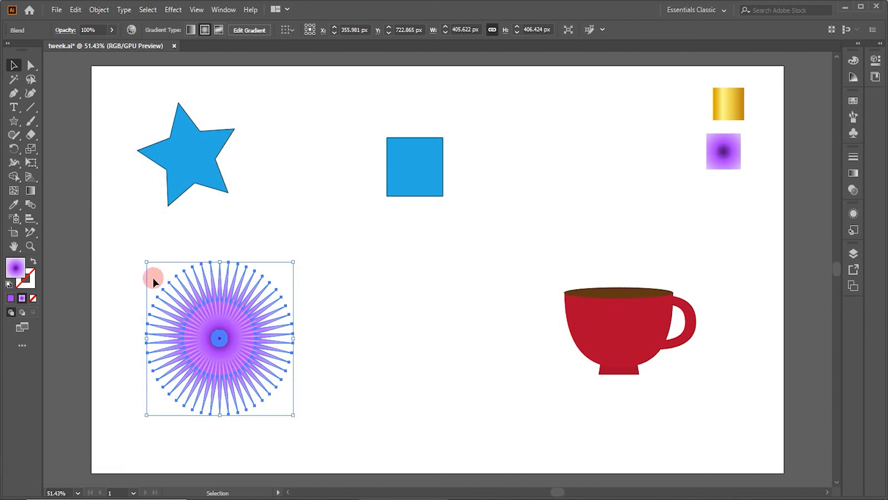
Step: Set the purple star blend's spacing to Specified Steps with 60 steps
{"action": "left_click", "coordinate": [103, 12]}
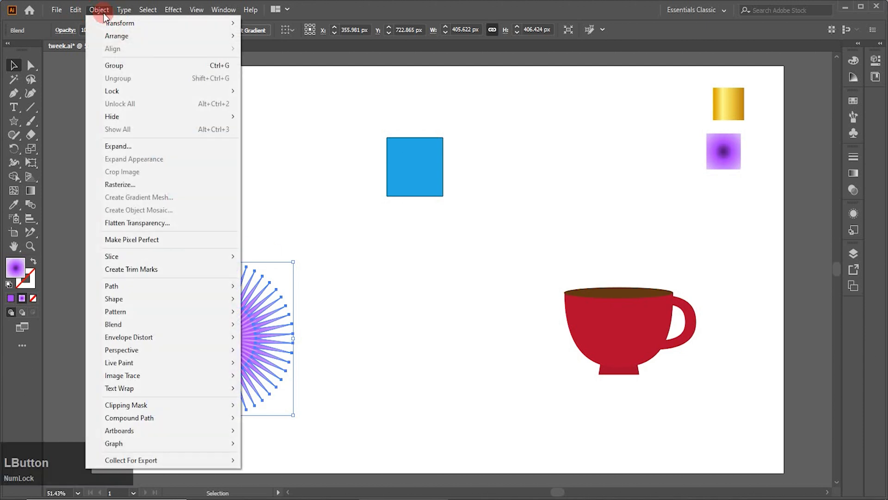
{"action": "mouse_move", "coordinate": [209, 324]}
{"action": "left_click", "coordinate": [296, 353]}
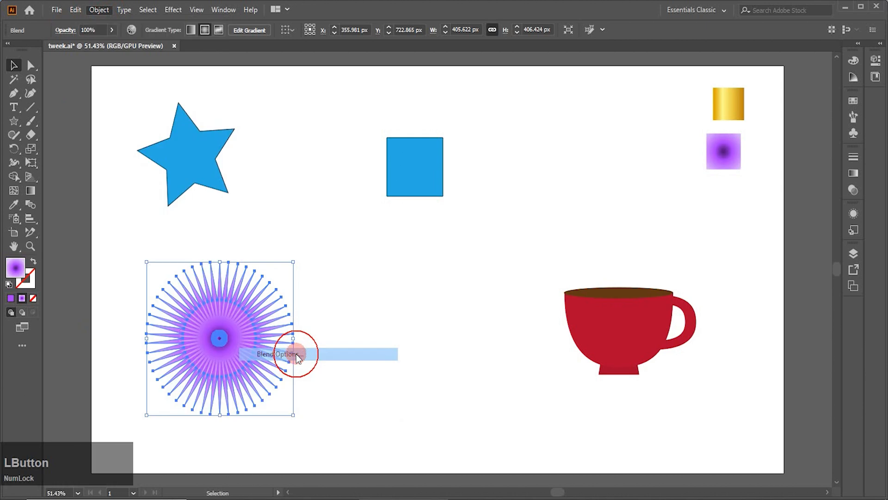
{"action": "left_click", "coordinate": [711, 242]}
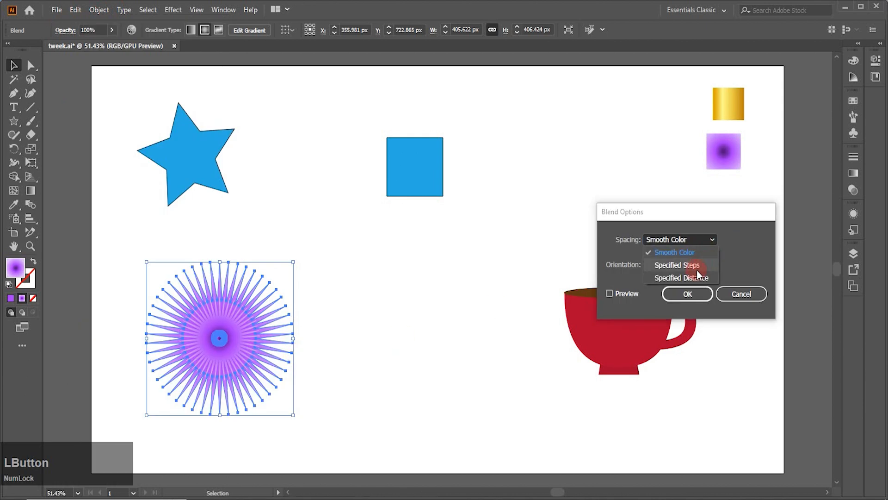
{"action": "left_click", "coordinate": [696, 268]}
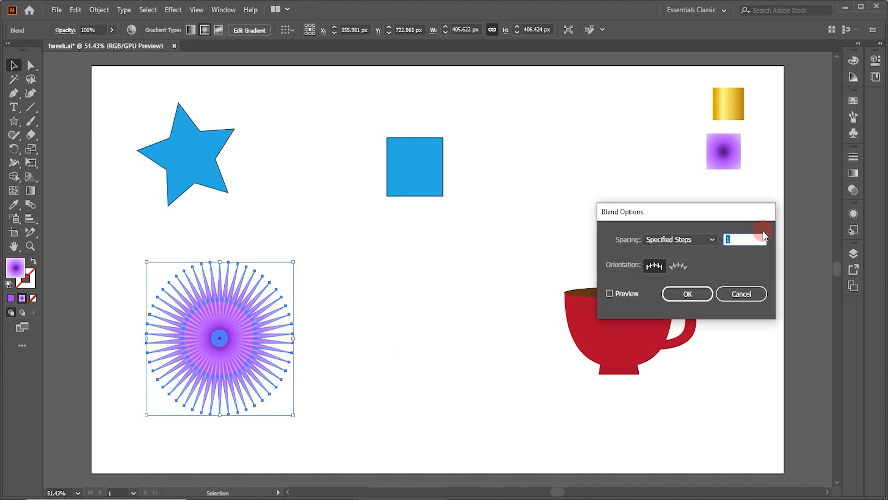
{"action": "type", "text": "60"}
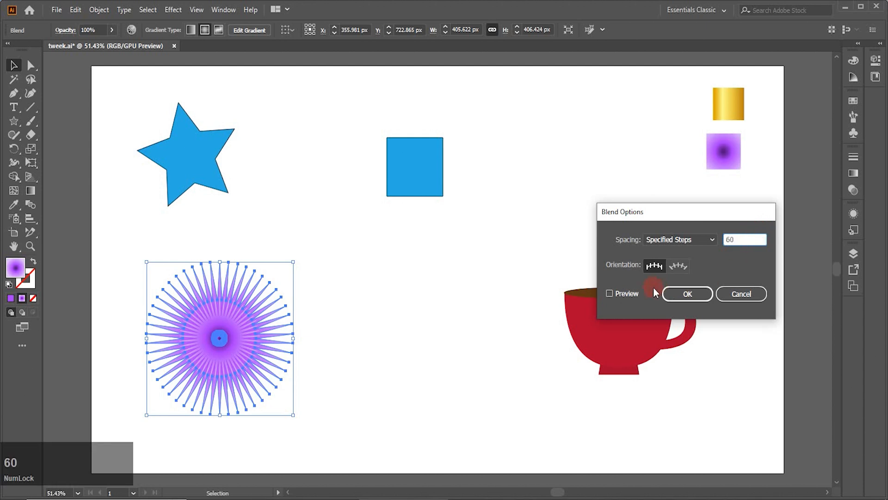
{"action": "left_click", "coordinate": [609, 294]}
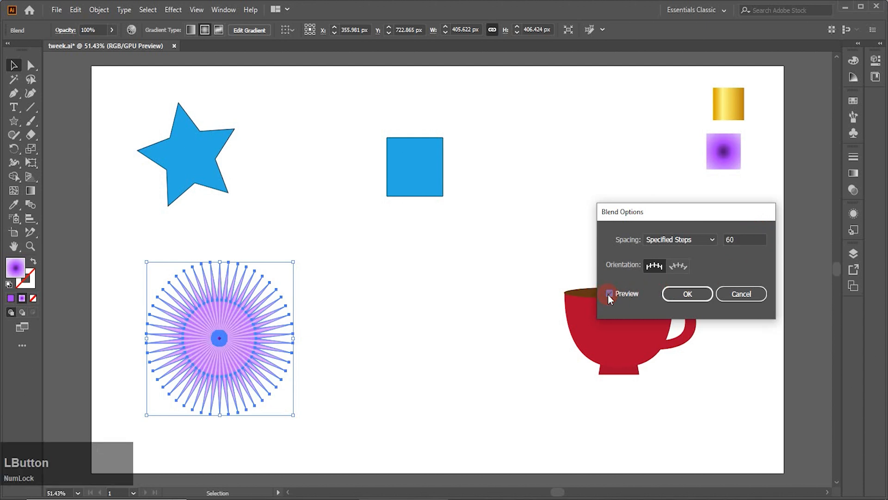
{"action": "left_click", "coordinate": [687, 294]}
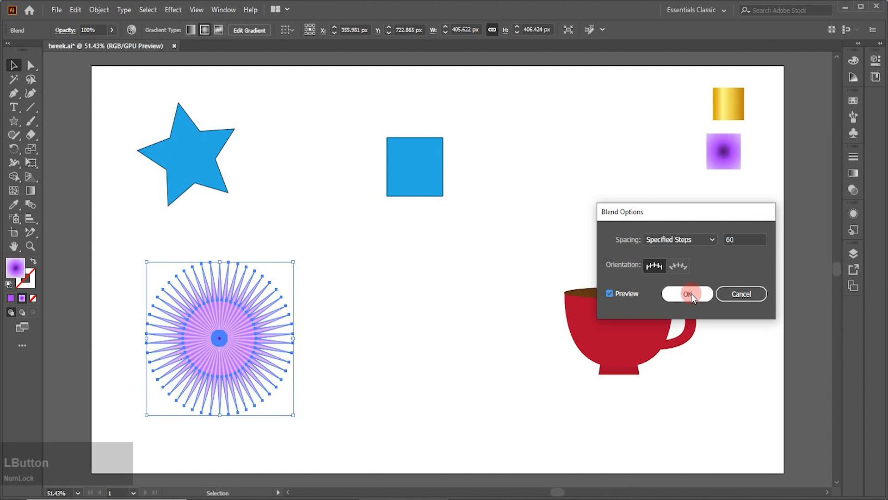
{"action": "left_click", "coordinate": [401, 371]}
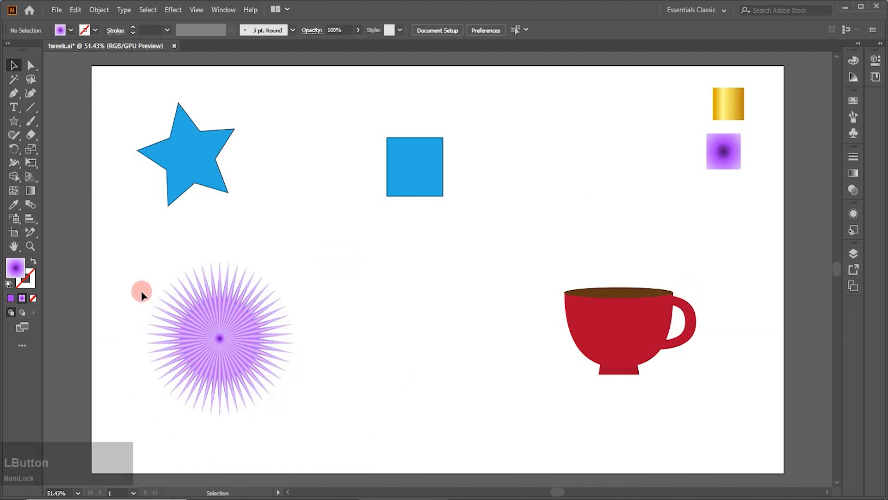
Step: Start a Tweak effect on the purple star blend with the preview turned on
{"action": "left_click_drag", "start_coordinate": [130, 267], "coordinate": [235, 376]}
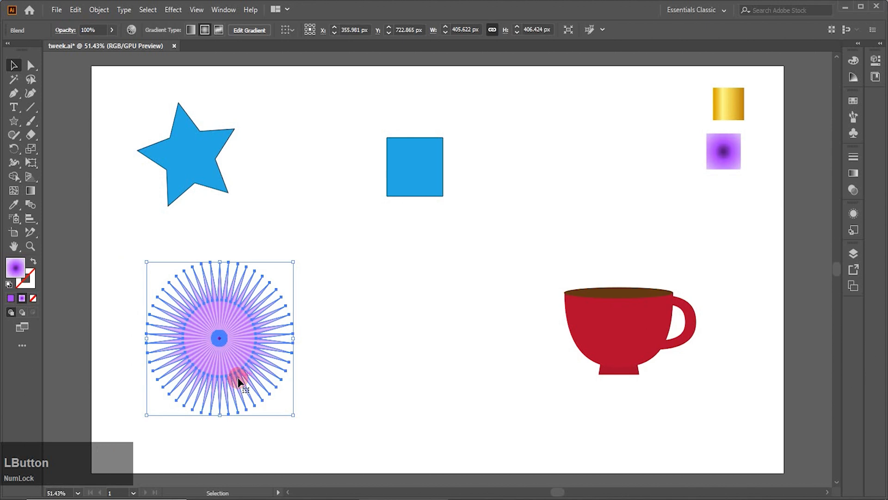
{"action": "left_click", "coordinate": [174, 11]}
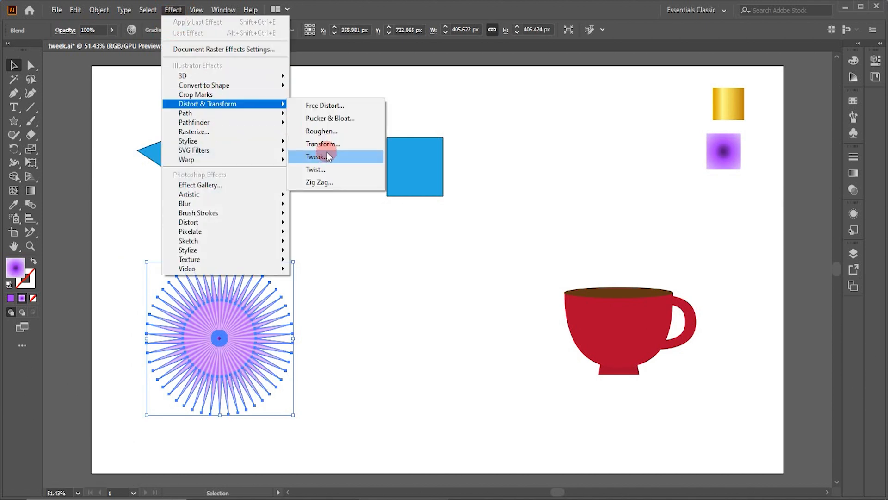
{"action": "left_click", "coordinate": [326, 155]}
{"action": "left_click", "coordinate": [454, 292]}
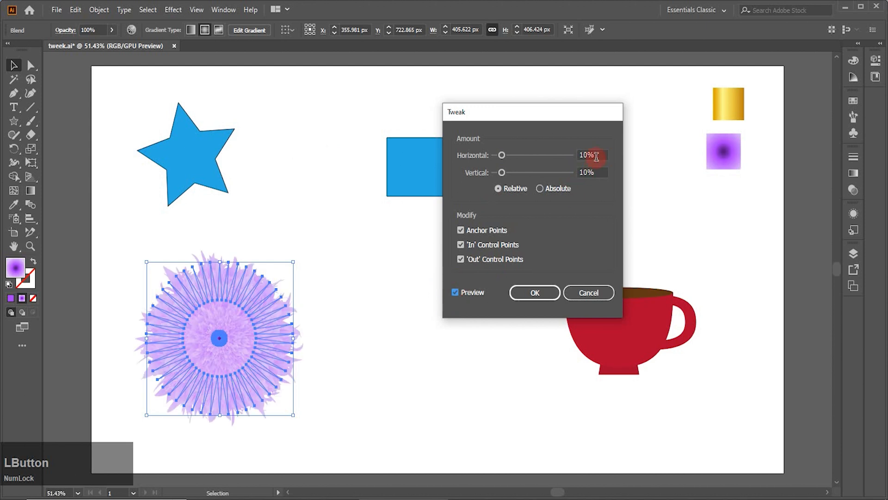
Step: Try Tweak amounts of 15 in absolute and relative modes, plus uneven horizontal and vertical amounts, on the purple blend
{"action": "left_click_drag", "start_coordinate": [588, 155], "coordinate": [583, 155]}
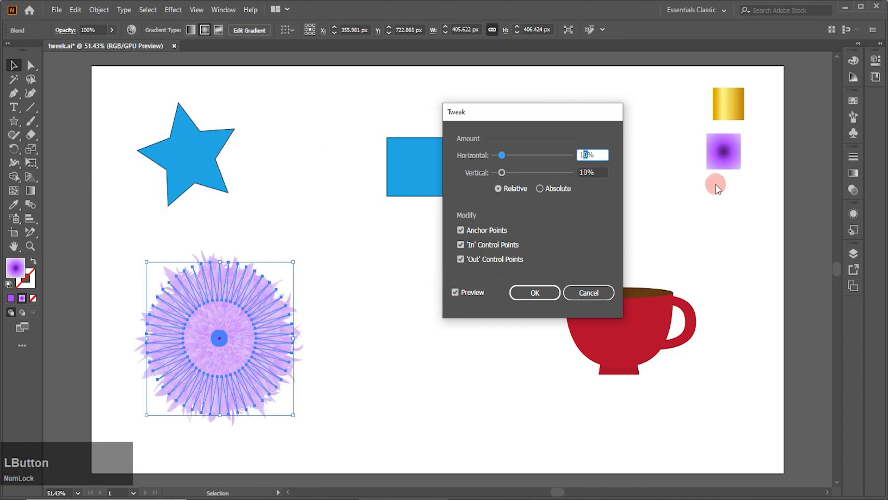
{"action": "type", "text": "5"}
{"action": "left_click", "coordinate": [539, 189]}
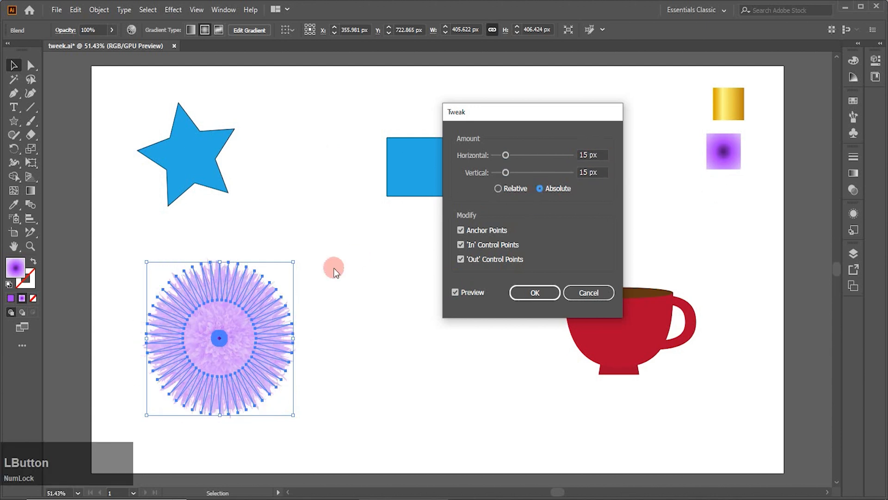
{"action": "left_click", "coordinate": [497, 188]}
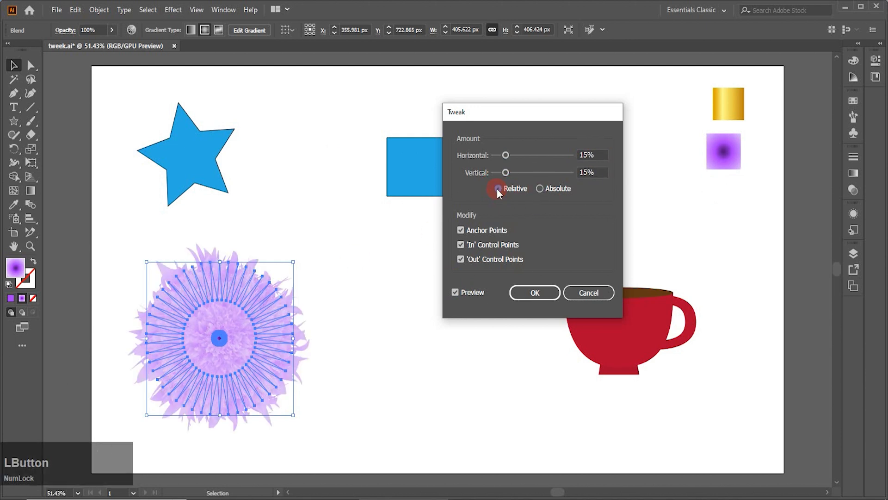
{"action": "mouse_move", "coordinate": [509, 154]}
{"action": "left_mouse_down"}
{"action": "mouse_move", "coordinate": [517, 154]}
{"action": "mouse_move", "coordinate": [509, 171]}
{"action": "left_mouse_up"}
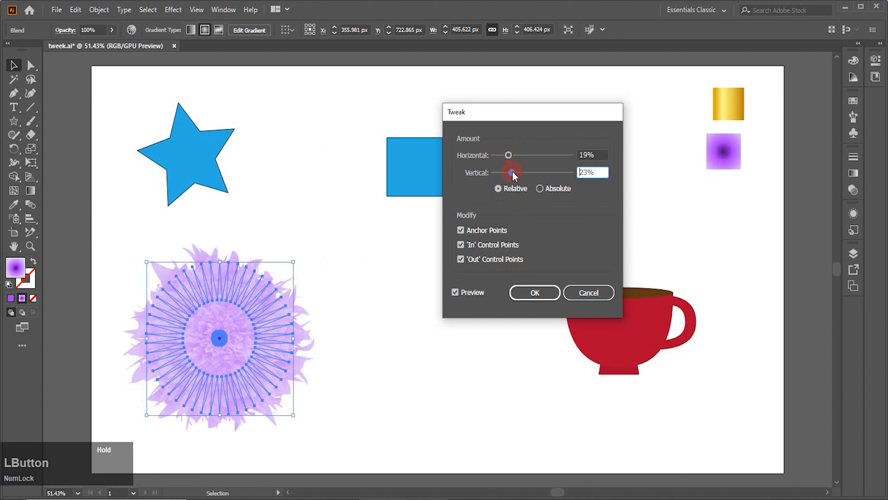
Step: Set the Tweak's horizontal and vertical amounts to 20% relative and apply it to the purple blend
{"action": "double_click", "coordinate": [588, 154]}
{"action": "type", "text": "20"}
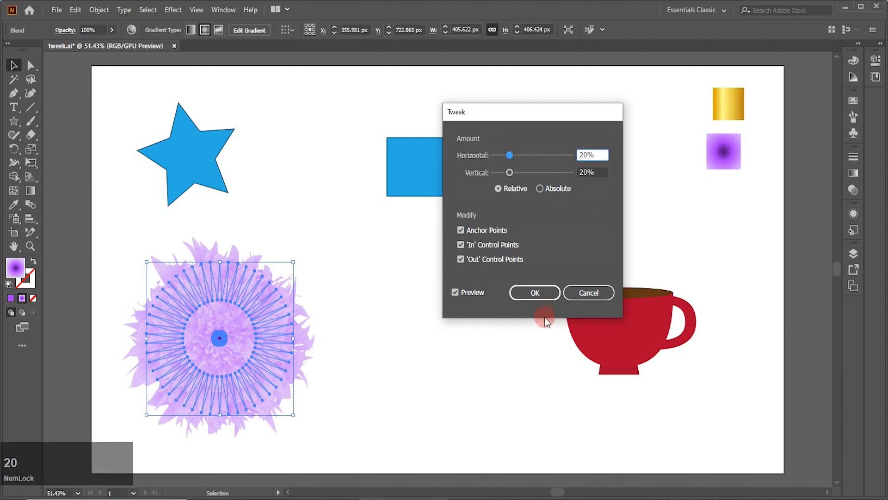
{"action": "left_click", "coordinate": [537, 291]}
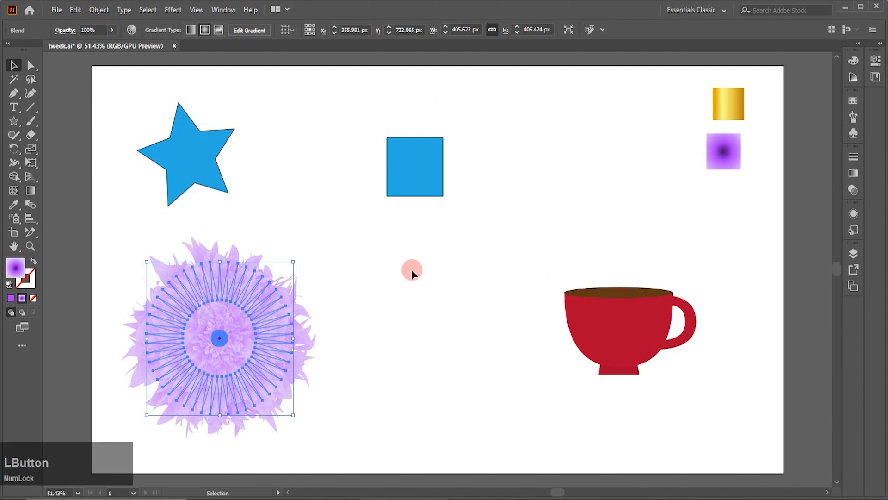
{"action": "left_click", "coordinate": [94, 231]}
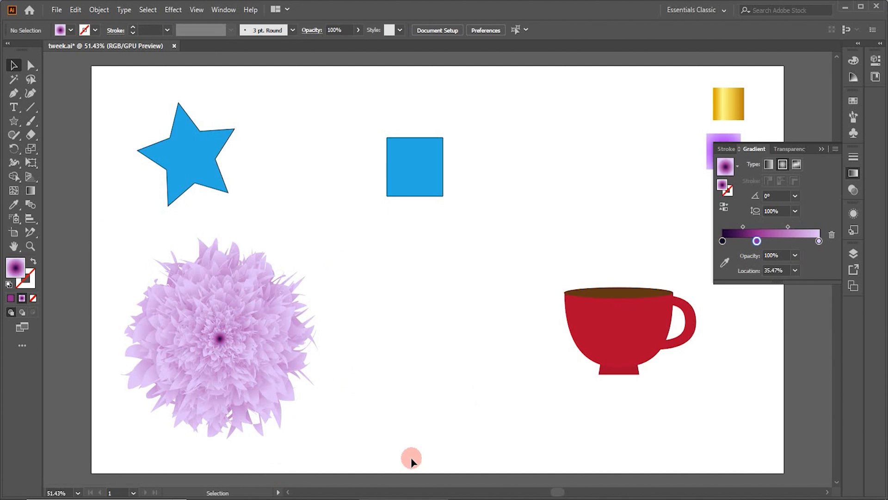
Step: Apply a Twist effect with an angle of 110° to the blue square
{"action": "left_click", "coordinate": [401, 175]}
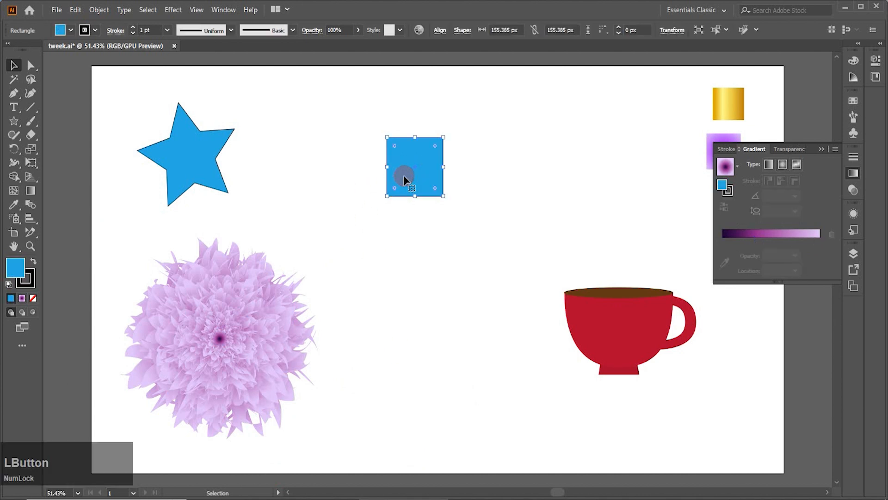
{"action": "left_click", "coordinate": [173, 9]}
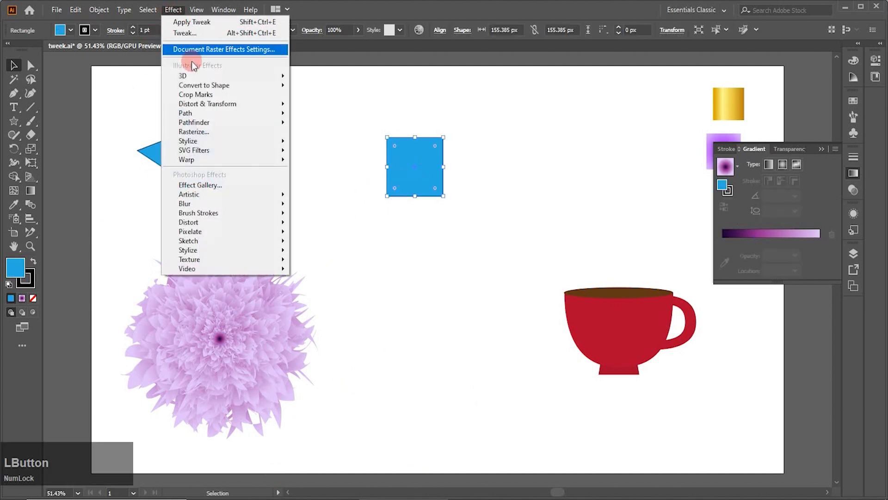
{"action": "mouse_move", "coordinate": [241, 102]}
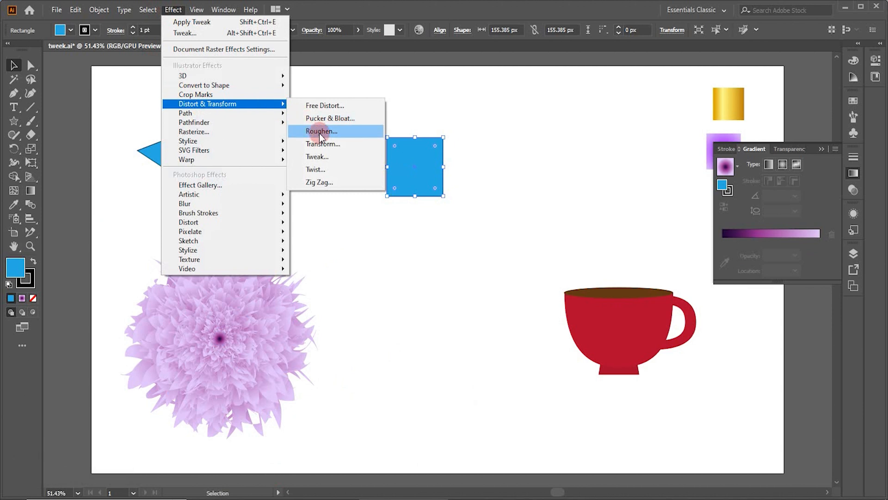
{"action": "left_click", "coordinate": [323, 168]}
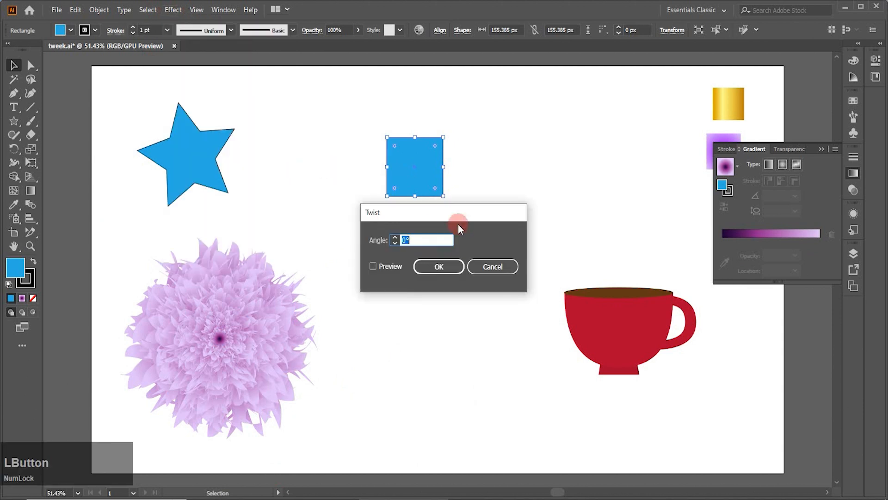
{"action": "left_click_drag", "start_coordinate": [465, 213], "coordinate": [630, 177]}
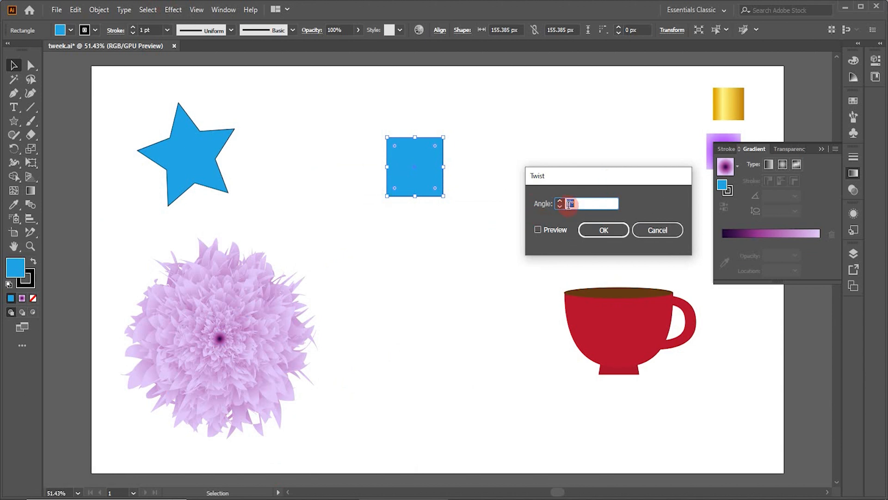
{"action": "left_click", "coordinate": [538, 229]}
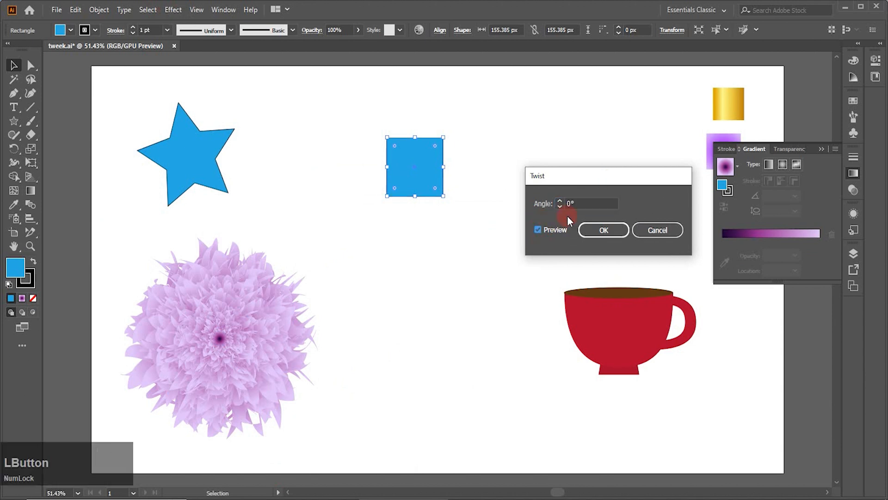
{"action": "left_click", "coordinate": [558, 201]}
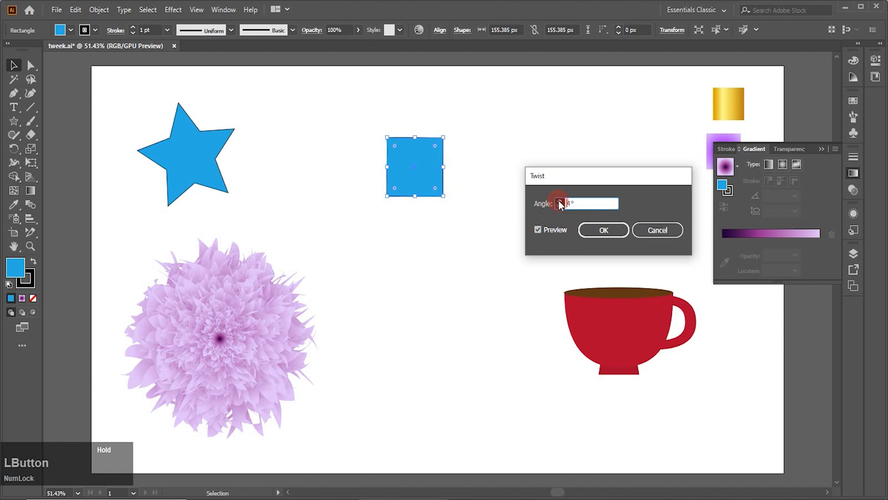
{"action": "left_click_drag", "start_coordinate": [559, 201], "coordinate": [559, 200]}
{"action": "left_click", "coordinate": [602, 228]}
{"action": "left_click", "coordinate": [493, 238]}
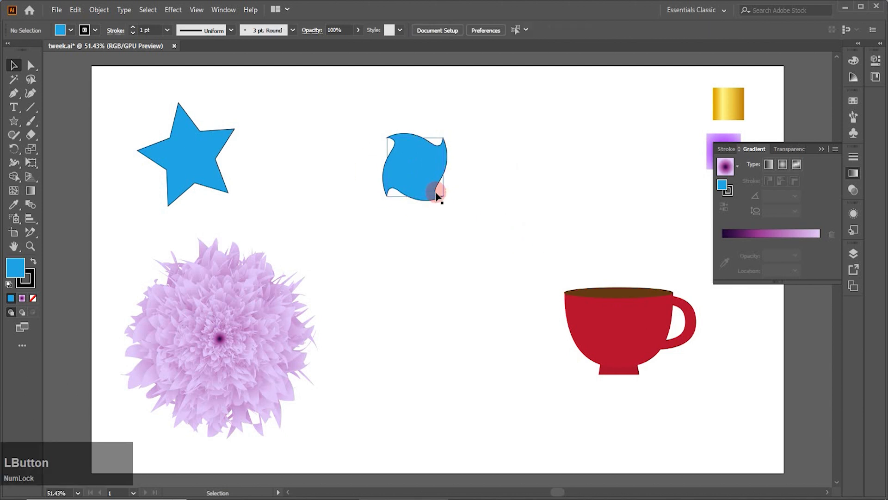
Step: Apply a Twist effect to the blue five-pointed star, raising the angle above 110°
{"action": "left_click", "coordinate": [215, 171]}
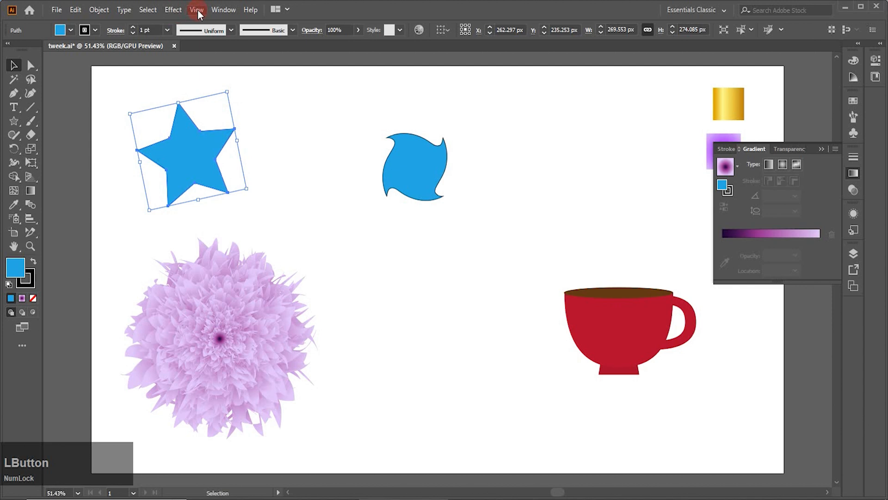
{"action": "left_click", "coordinate": [179, 10]}
{"action": "mouse_move", "coordinate": [229, 114]}
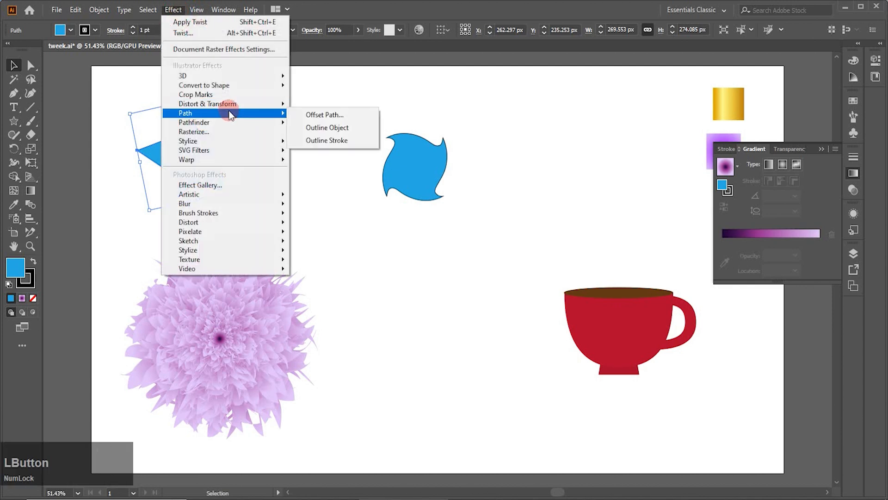
{"action": "left_click", "coordinate": [315, 169]}
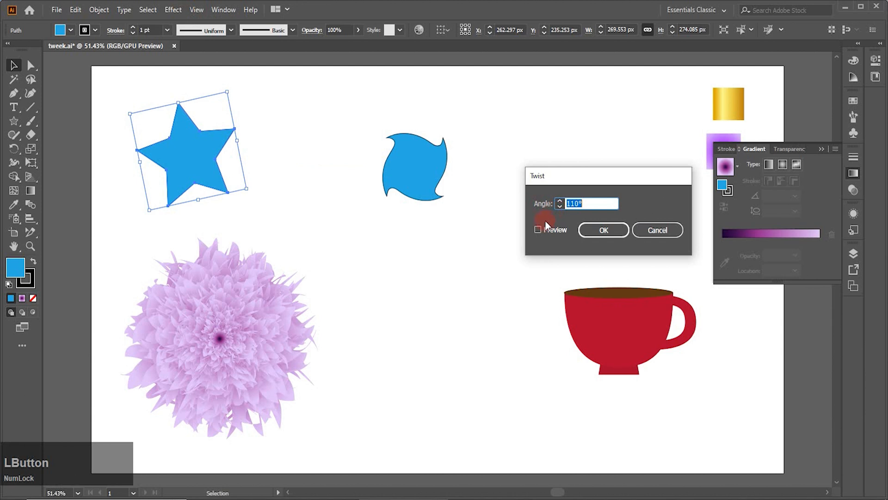
{"action": "left_click", "coordinate": [538, 229]}
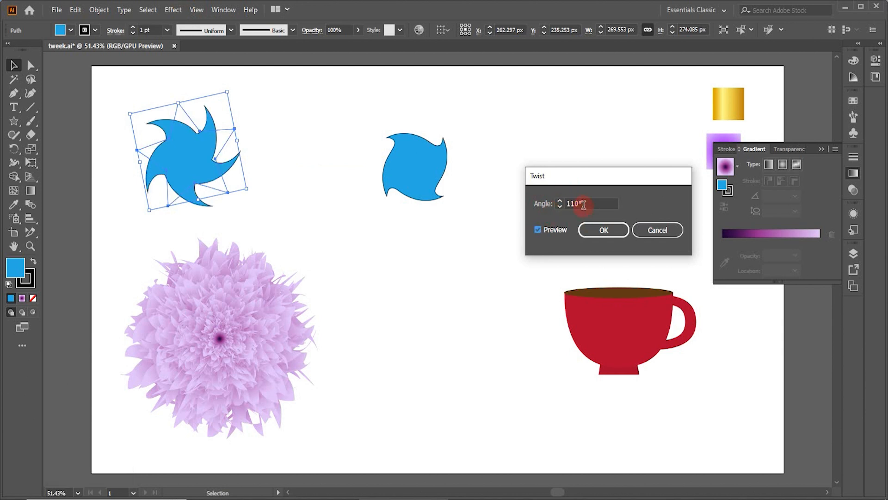
{"action": "left_click_drag", "start_coordinate": [561, 203], "coordinate": [560, 203]}
{"action": "left_click", "coordinate": [604, 230]}
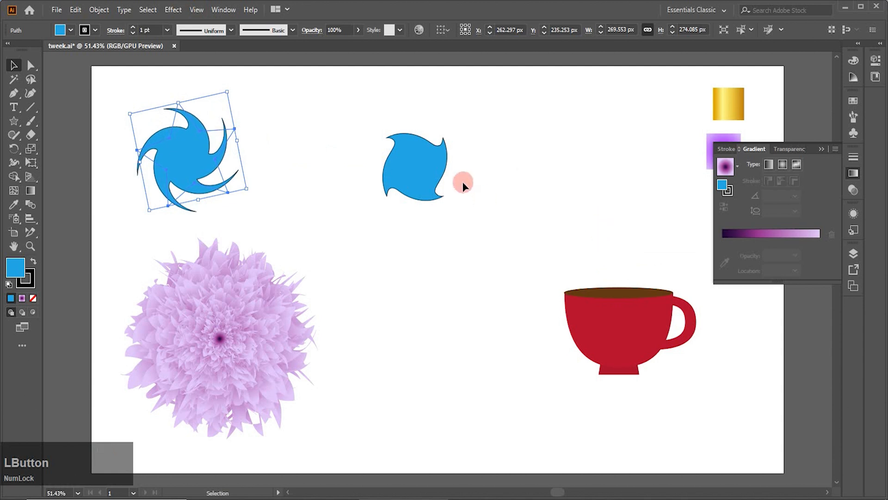
Step: Move the twisted star below the twisted square, to about X 910 px and Y 763 px, and fill it with green
{"action": "left_click_drag", "start_coordinate": [214, 161], "coordinate": [478, 366]}
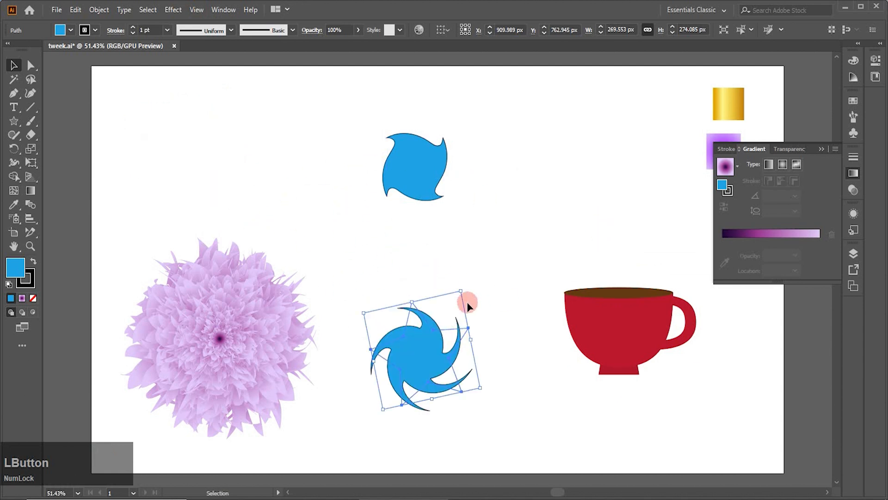
{"action": "left_click", "coordinate": [72, 30]}
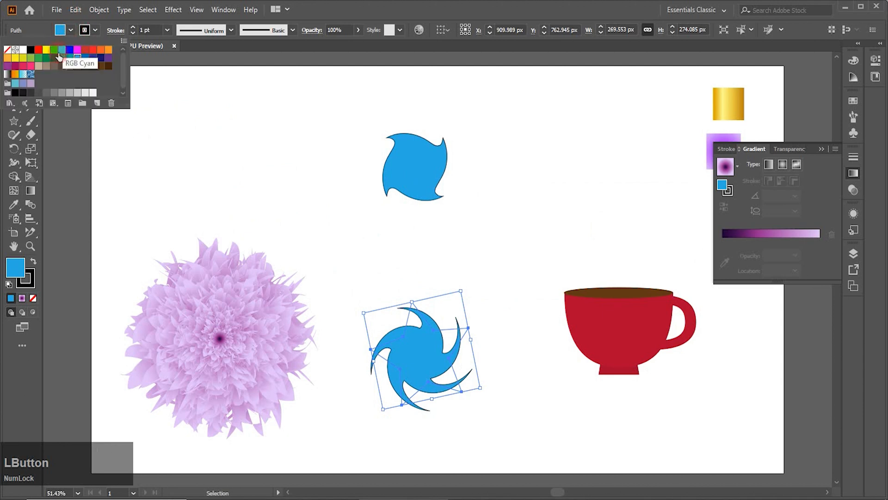
{"action": "left_click", "coordinate": [62, 59]}
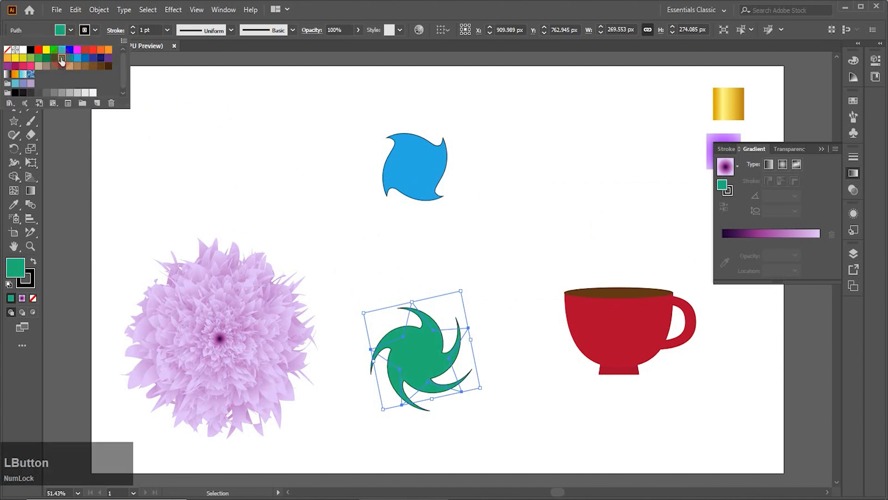
{"action": "left_click", "coordinate": [69, 58]}
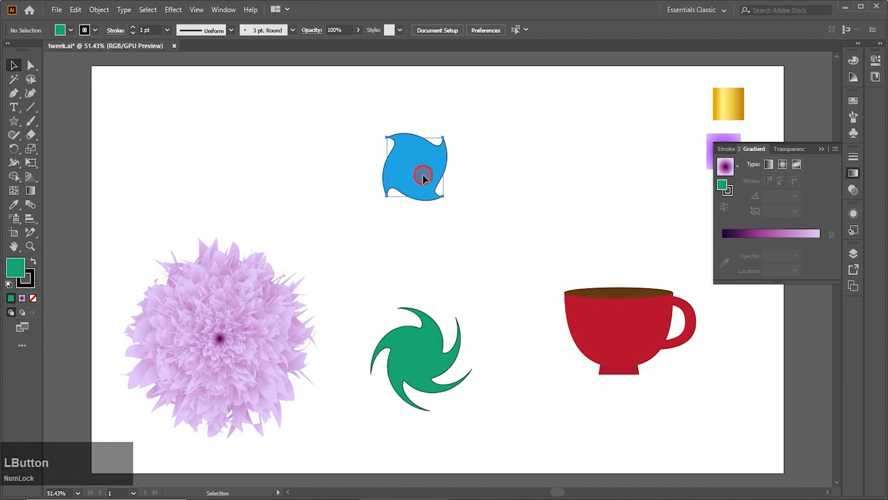
Step: Delete the twisted blue square and draw a horizontal line about 695 px long across the upper part of the artboard
{"action": "left_click", "coordinate": [423, 175]}
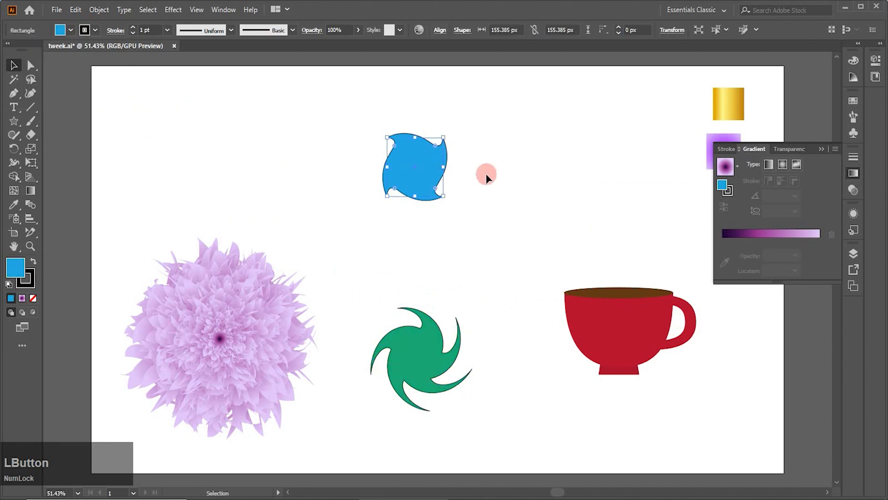
{"action": "key", "text": "Delete"}
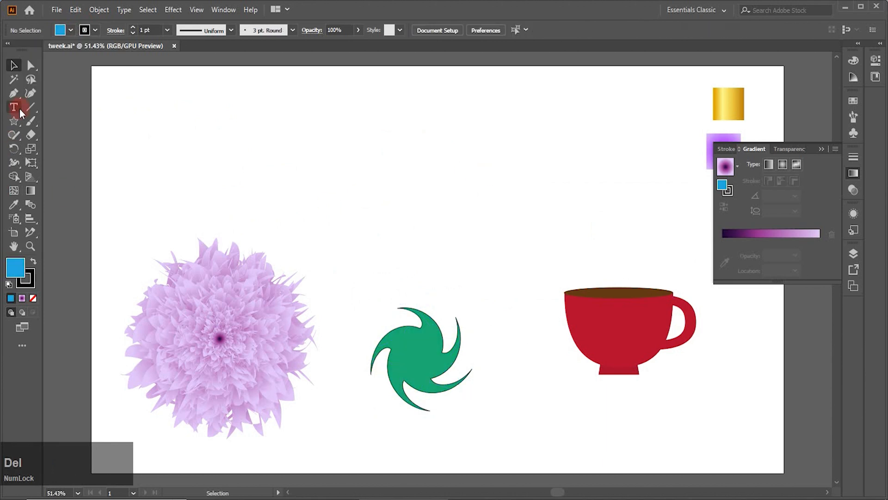
{"action": "left_click", "coordinate": [12, 94]}
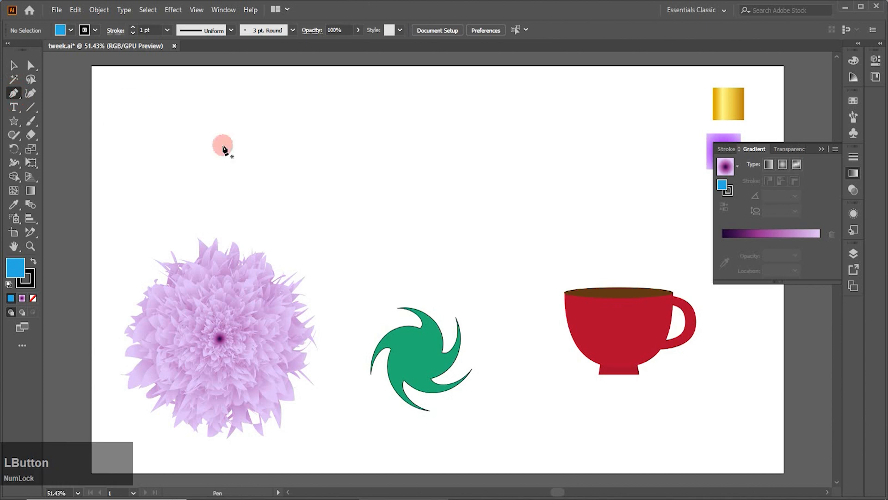
{"action": "left_click", "coordinate": [281, 160]}
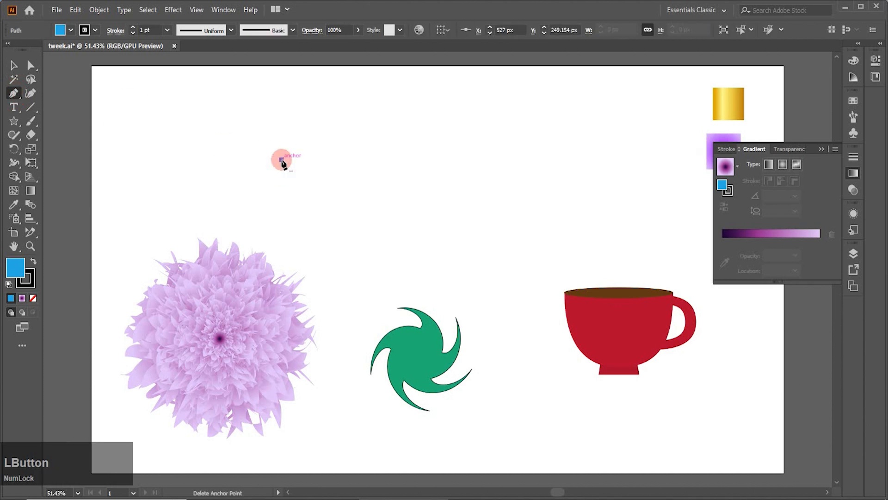
{"action": "left_click", "coordinate": [532, 160], "text": "shift"}
Step: Remove the horizontal line's fill and set its stroke weight to 16 pt
{"action": "key", "text": "v"}
{"action": "key", "text": "slash"}
{"action": "left_click", "coordinate": [169, 31]}
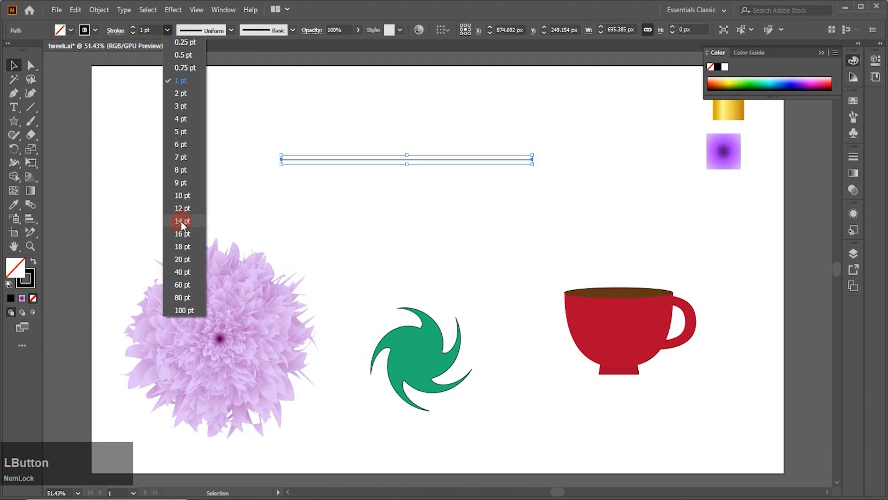
{"action": "left_click", "coordinate": [187, 232]}
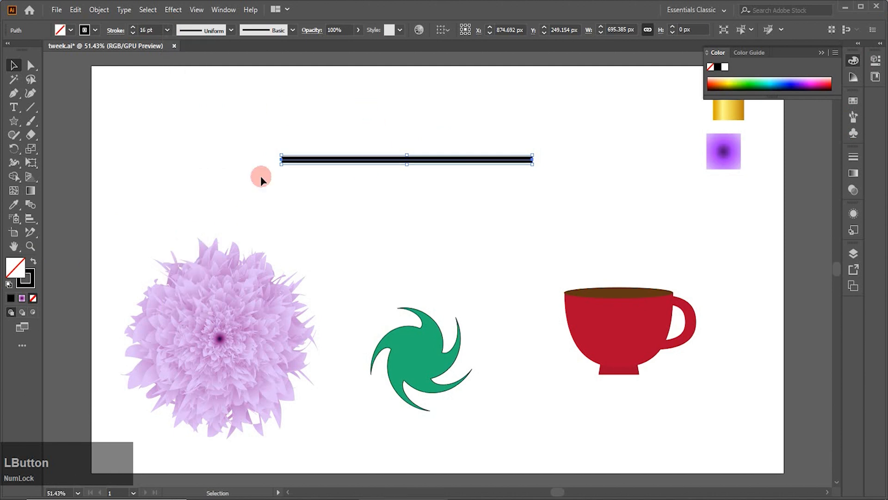
Step: Start a Zig Zag effect on the line with preview on, setting the size to 21 px and 27 ridges per segment
{"action": "left_click", "coordinate": [168, 13]}
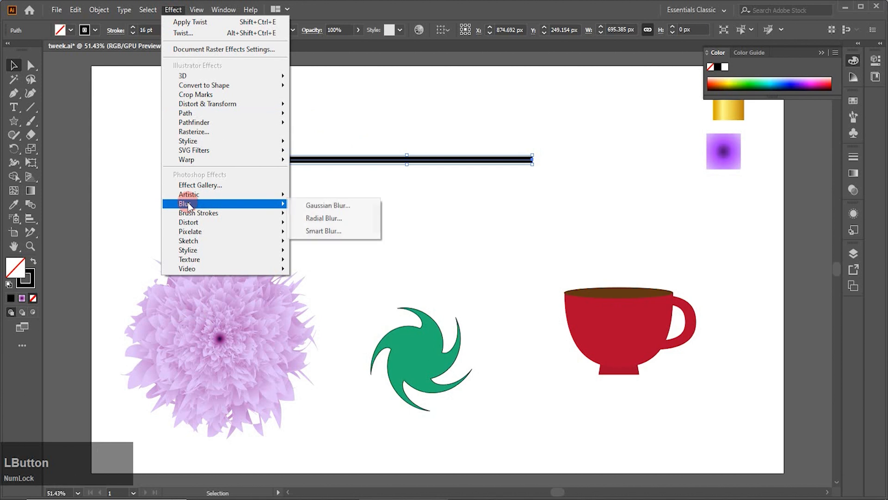
{"action": "mouse_move", "coordinate": [224, 104]}
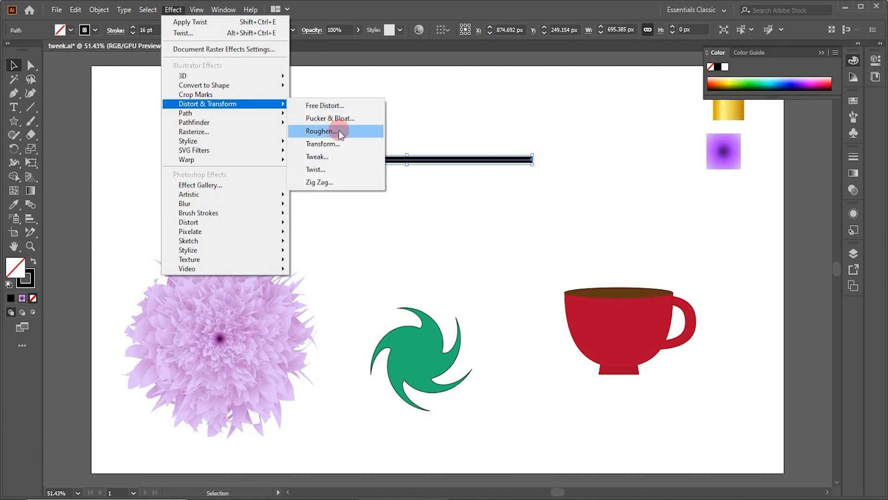
{"action": "left_click", "coordinate": [321, 182]}
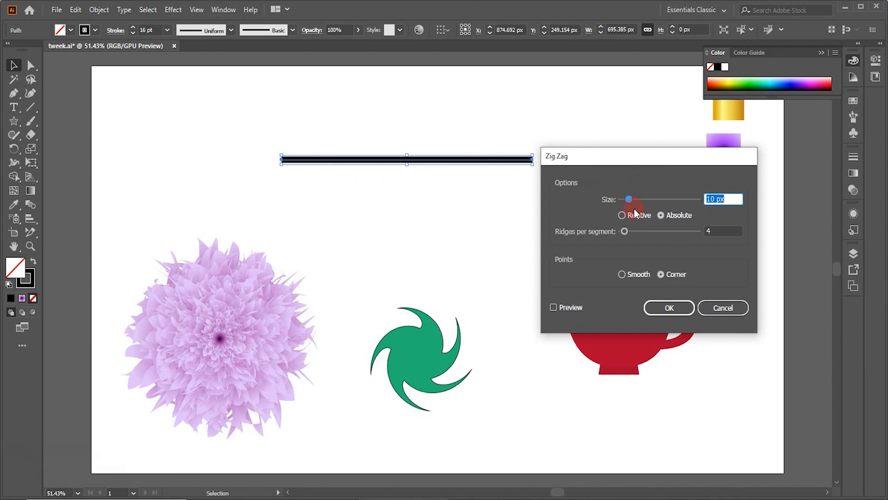
{"action": "left_click", "coordinate": [551, 306]}
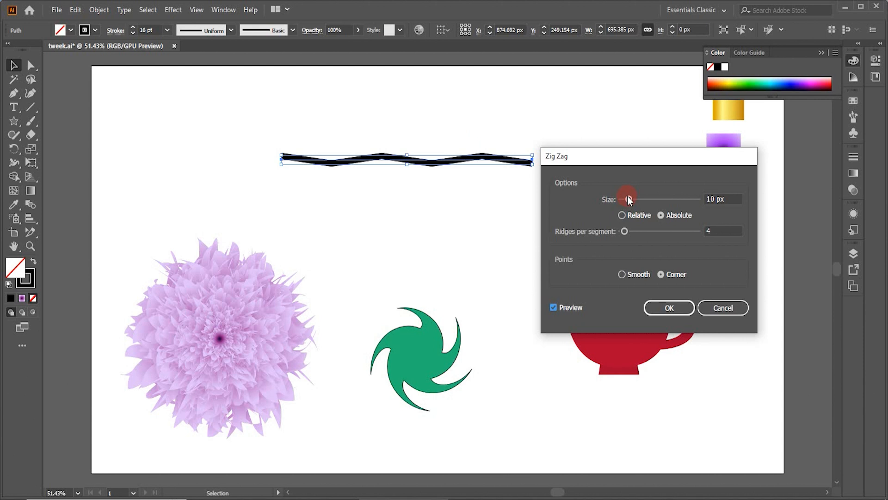
{"action": "mouse_move", "coordinate": [628, 196]}
{"action": "left_mouse_down"}
{"action": "mouse_move", "coordinate": [655, 198]}
{"action": "mouse_move", "coordinate": [640, 203]}
{"action": "left_mouse_up"}
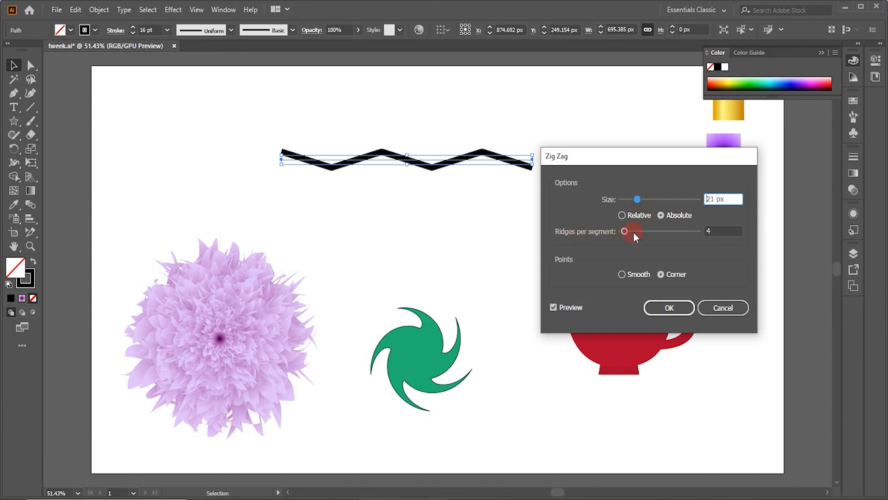
{"action": "left_click_drag", "start_coordinate": [624, 231], "coordinate": [642, 231]}
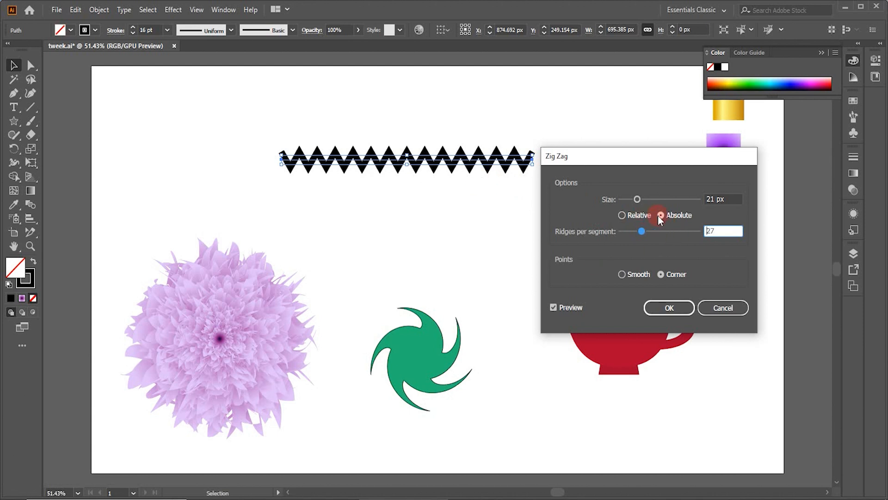
Step: Try relative sizing, apply the Zig Zag with absolute size and smooth points, and move the wavy line below the red cup
{"action": "left_click", "coordinate": [623, 215]}
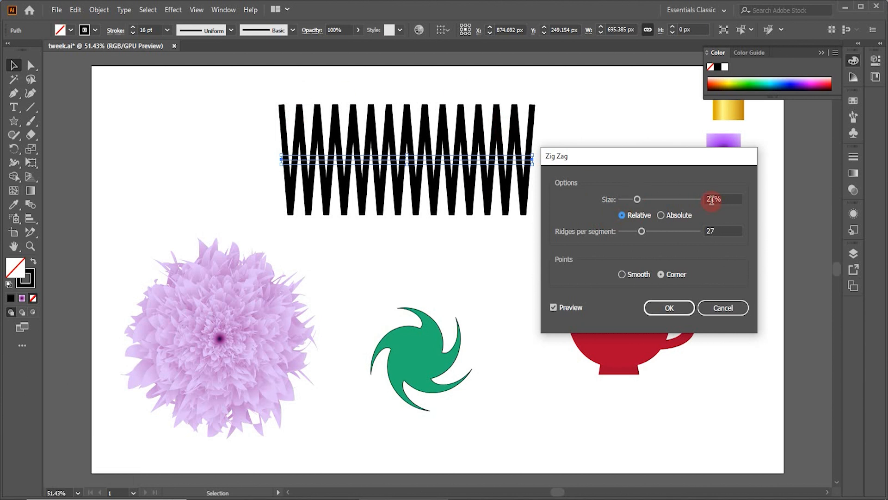
{"action": "left_click", "coordinate": [660, 215]}
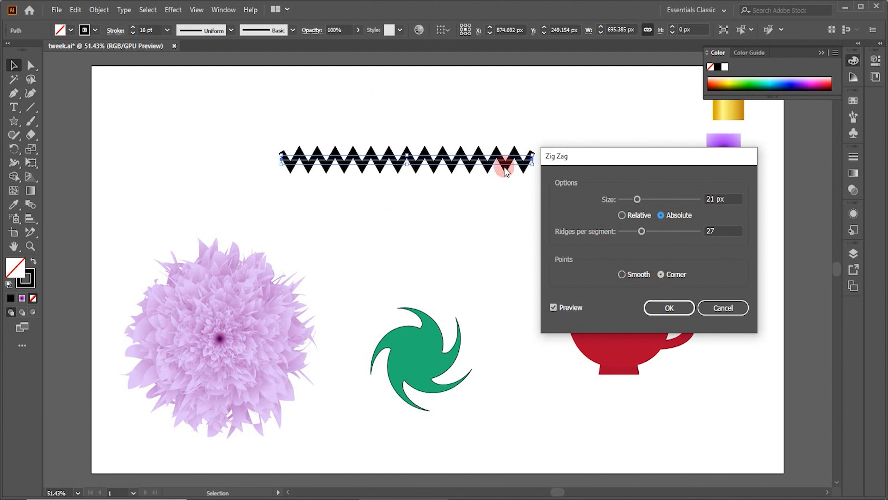
{"action": "left_click", "coordinate": [623, 275]}
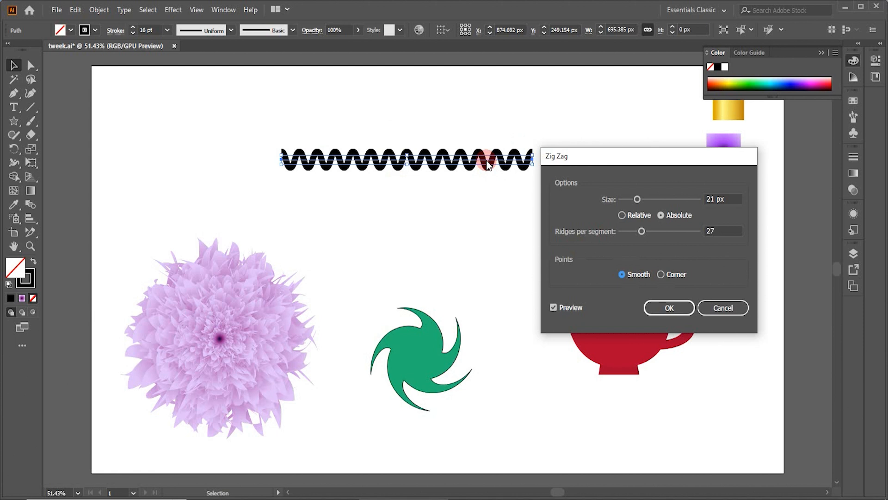
{"action": "left_click", "coordinate": [673, 308]}
{"action": "left_click_drag", "start_coordinate": [476, 158], "coordinate": [670, 415]}
Step: Draw a six-pointed star about 218 px wide and 252 px high in the artboard's upper area
{"action": "left_click_drag", "start_coordinate": [14, 120], "coordinate": [51, 173]}
{"action": "left_click_drag", "start_coordinate": [319, 130], "coordinate": [406, 177]}
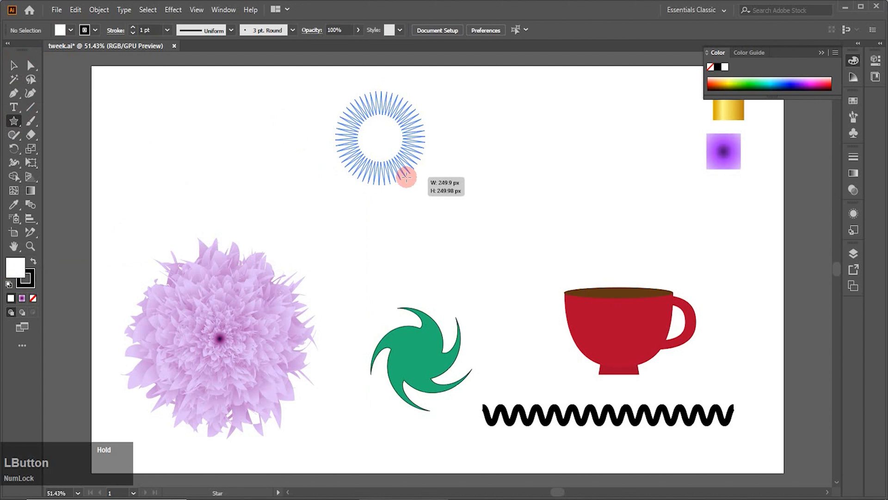
{"action": "key", "text": "Down"}
{"action": "key", "text": "Down"}
{"action": "key", "text": "Down"}
{"action": "key", "text": "Down"}
{"action": "key", "text": "Down"}
{"action": "key", "text": "Down"}
{"action": "key", "text": "Down"}
{"action": "key", "text": "Down"}
{"action": "key", "text": "Down"}
{"action": "key", "text": "Down"}
{"action": "key", "text": "Down"}
{"action": "key", "text": "Down"}
{"action": "key", "text": "Down"}
{"action": "key", "text": "Down"}
{"action": "key", "text": "Down"}
{"action": "key", "text": "Down"}
{"action": "key", "text": "shift"}
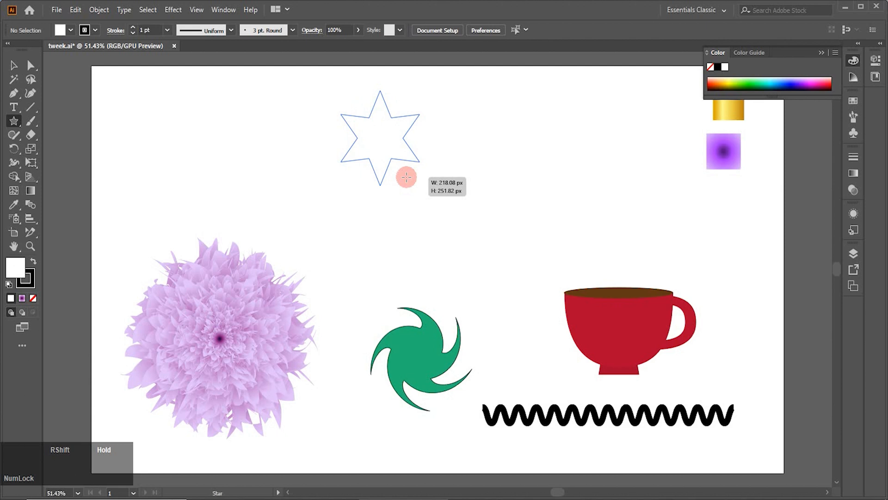
{"action": "left_click_drag", "start_coordinate": [406, 177], "coordinate": [406, 176]}
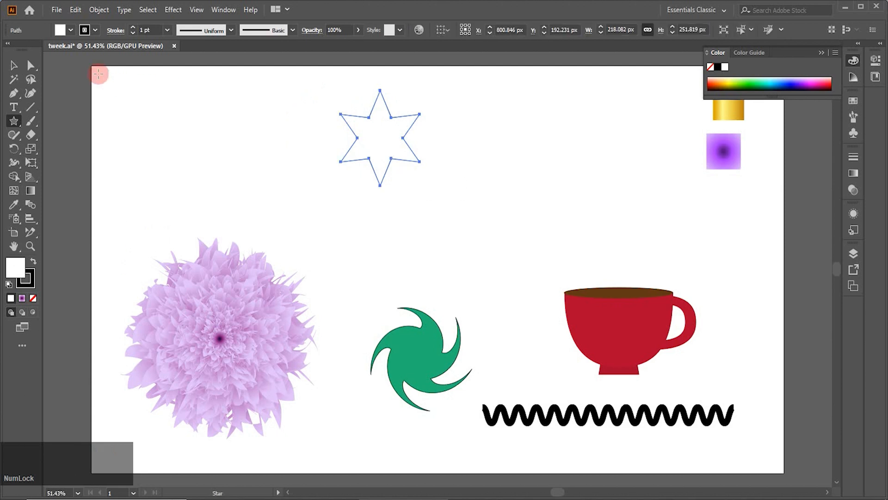
Step: Fill the six-pointed star with the gold gradient sampled from the gold swatch square
{"action": "left_click", "coordinate": [12, 64]}
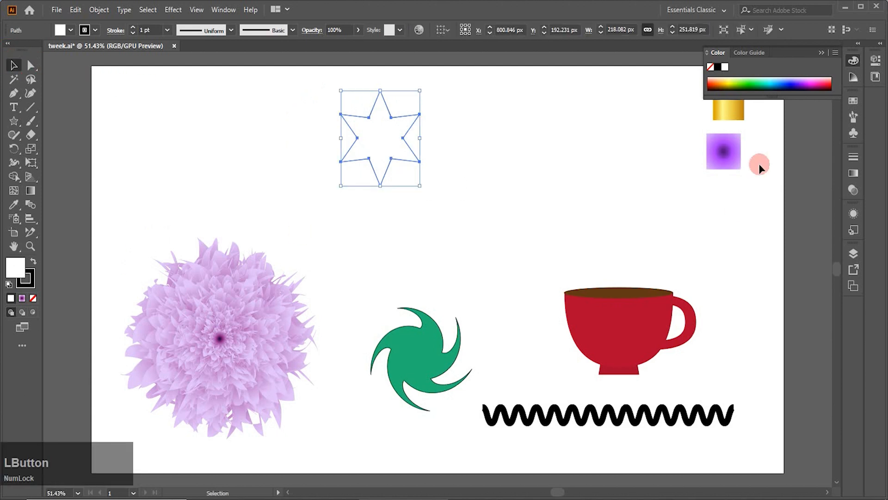
{"action": "left_click", "coordinate": [14, 204]}
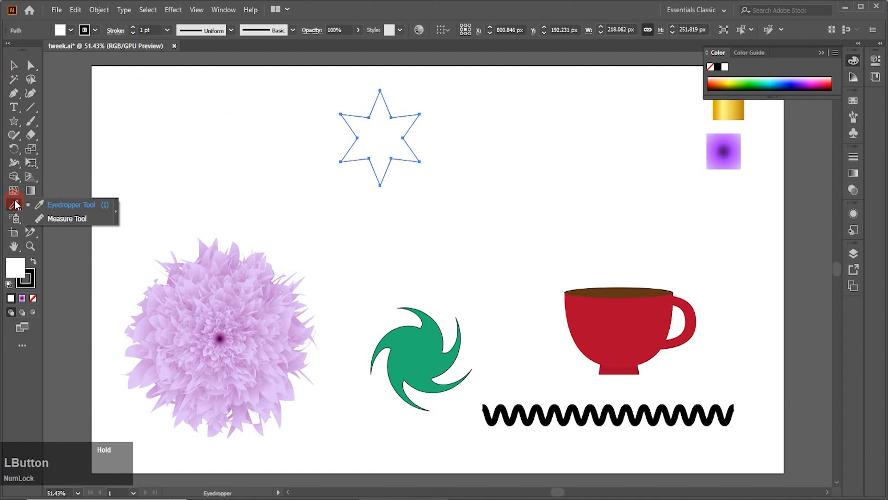
{"action": "left_click", "coordinate": [735, 106]}
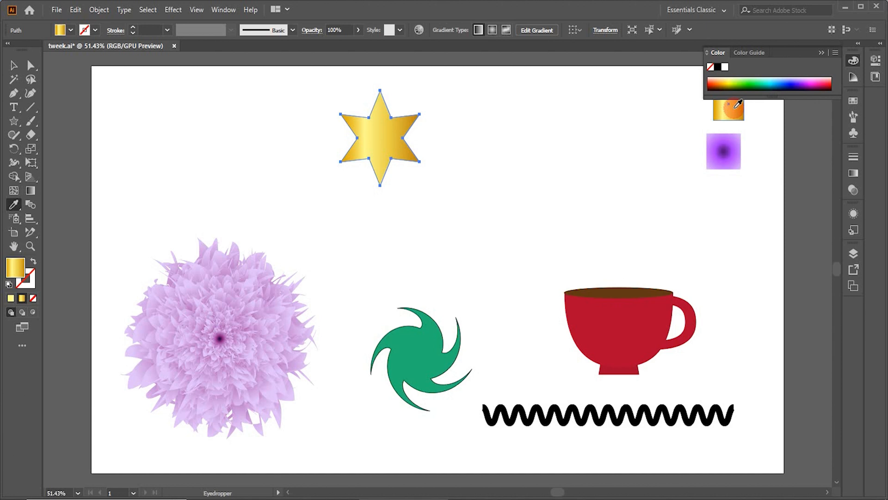
Step: Draw a small, narrow upright gold rectangle beside the star and deselect it
{"action": "left_click", "coordinate": [14, 120]}
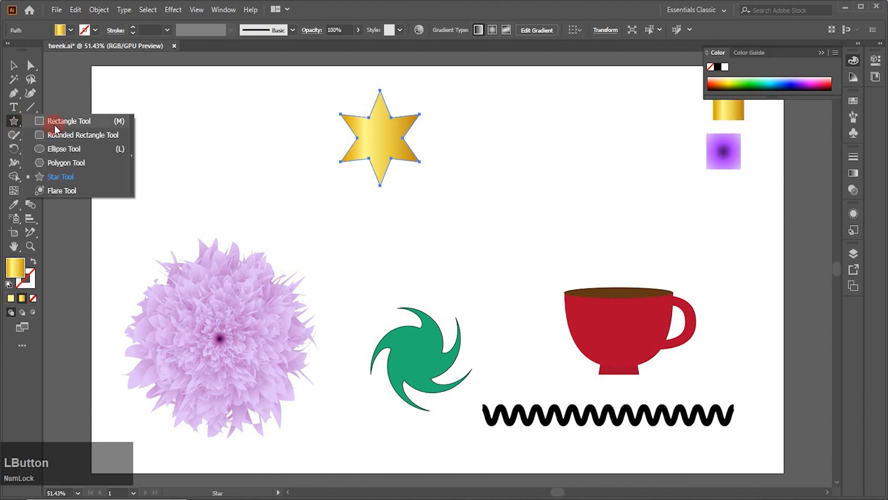
{"action": "left_click", "coordinate": [55, 126]}
{"action": "left_click_drag", "start_coordinate": [464, 103], "coordinate": [471, 133]}
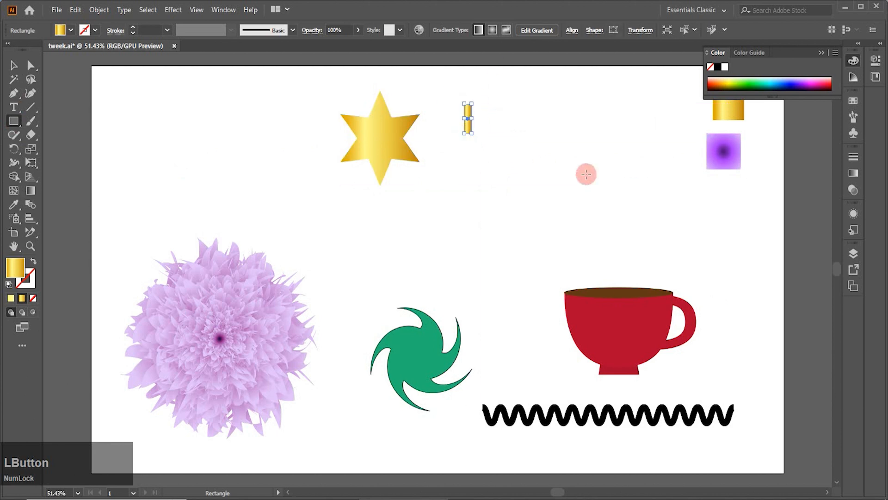
{"action": "left_click", "coordinate": [13, 65]}
{"action": "left_click", "coordinate": [485, 170]}
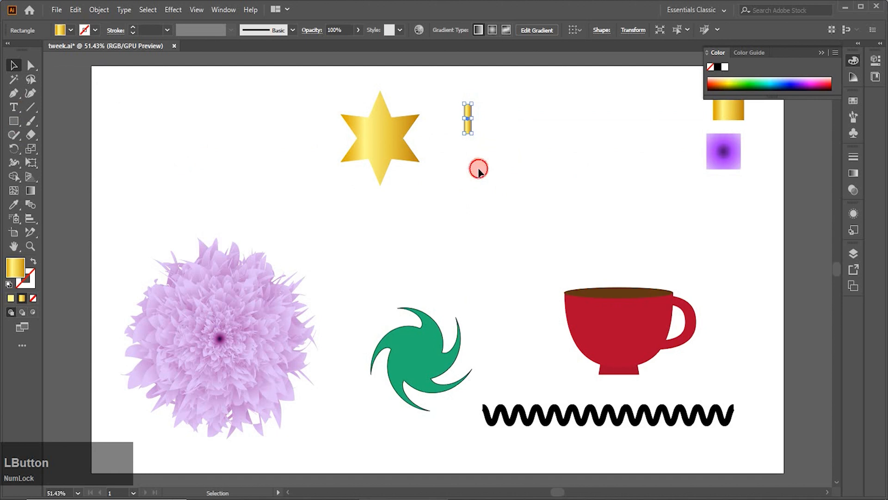
Step: Start a previewed Zig Zag effect on the gold star, trying a size of 82 px and 36 ridges per segment
{"action": "left_click", "coordinate": [382, 159]}
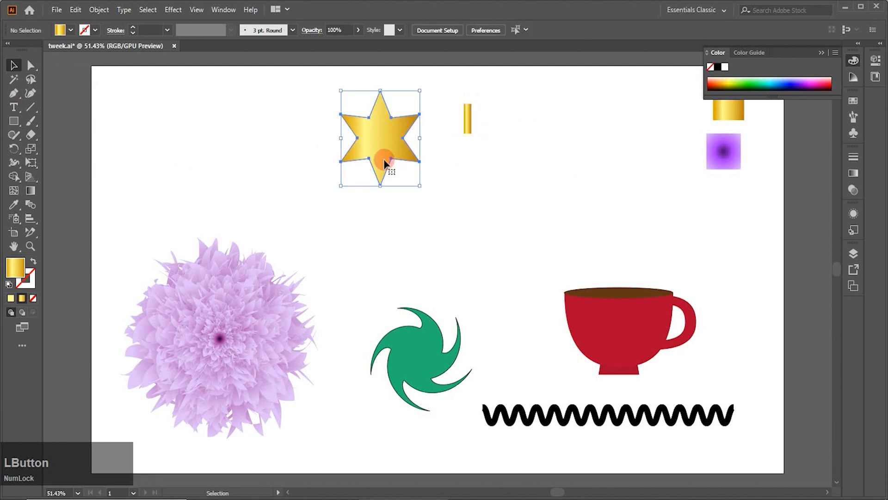
{"action": "left_click", "coordinate": [175, 10]}
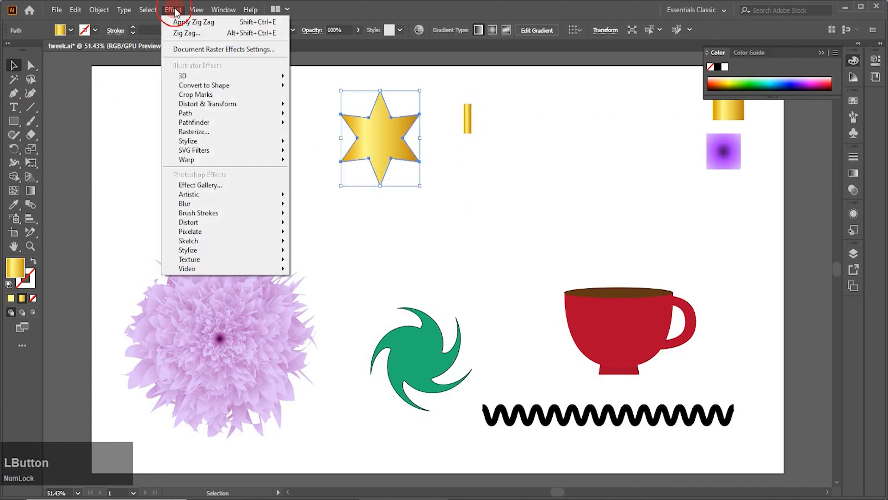
{"action": "mouse_move", "coordinate": [207, 103]}
{"action": "left_click", "coordinate": [312, 183]}
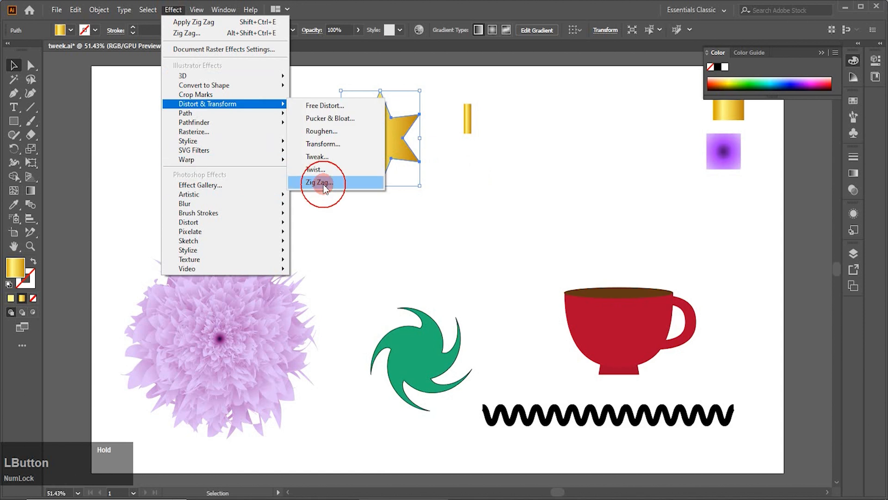
{"action": "left_click", "coordinate": [554, 308]}
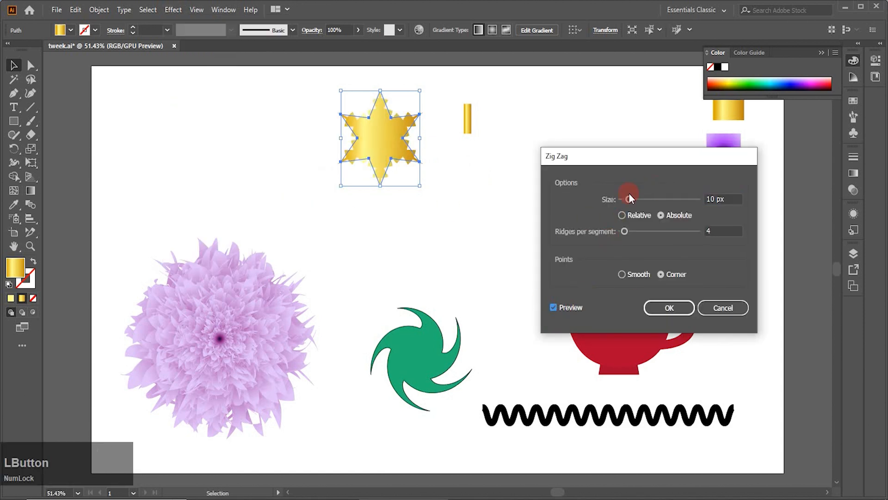
{"action": "left_click_drag", "start_coordinate": [647, 200], "coordinate": [683, 199]}
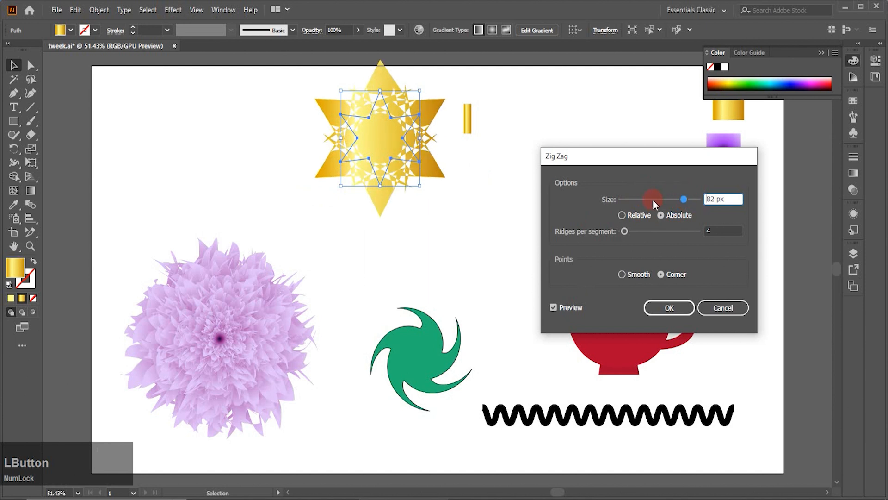
{"action": "left_click_drag", "start_coordinate": [636, 229], "coordinate": [648, 230]}
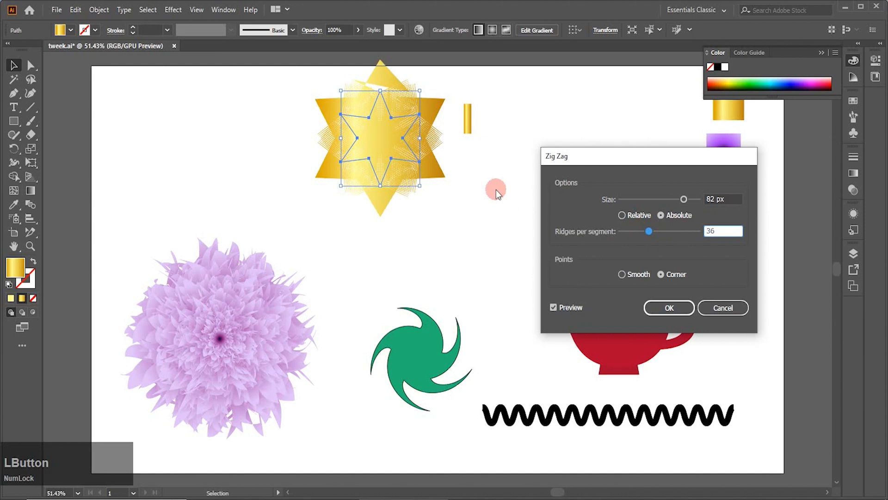
Step: Set the star's Zig Zag to 4 ridges per segment, reduce the size to slightly above 33 px, and apply it
{"action": "left_click_drag", "start_coordinate": [633, 228], "coordinate": [622, 230]}
{"action": "left_click", "coordinate": [710, 231]}
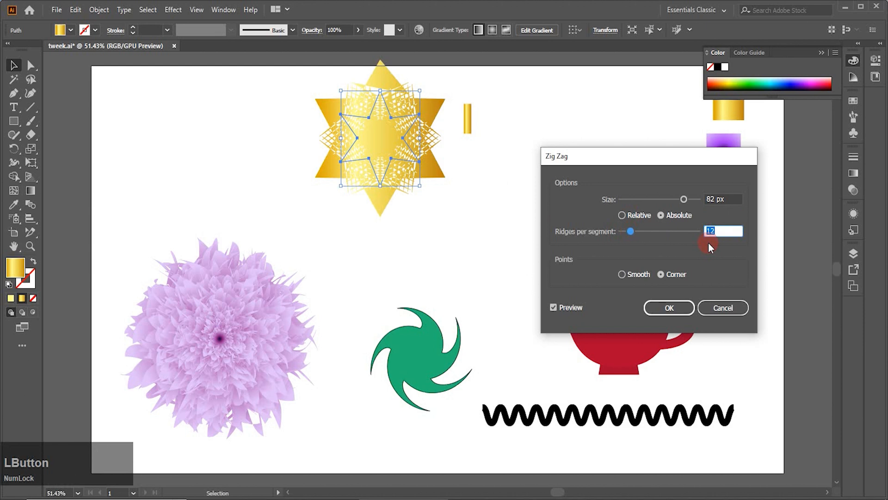
{"action": "type", "text": "4"}
{"action": "left_click", "coordinate": [710, 259]}
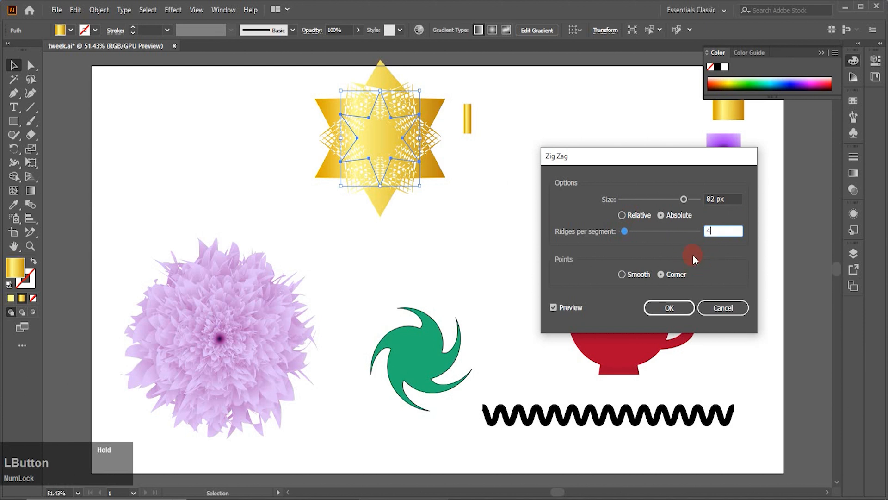
{"action": "left_click", "coordinate": [671, 198]}
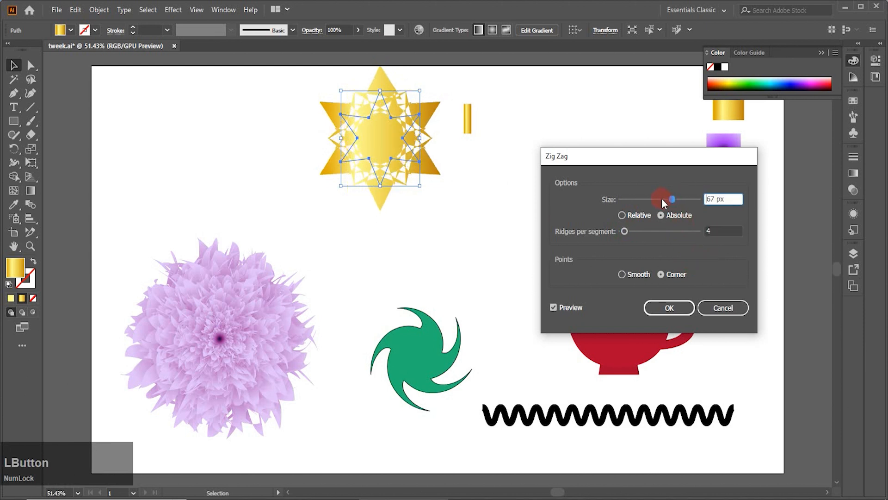
{"action": "left_click", "coordinate": [661, 199]}
{"action": "left_click", "coordinate": [647, 199]}
{"action": "left_click_drag", "start_coordinate": [715, 200], "coordinate": [701, 204]}
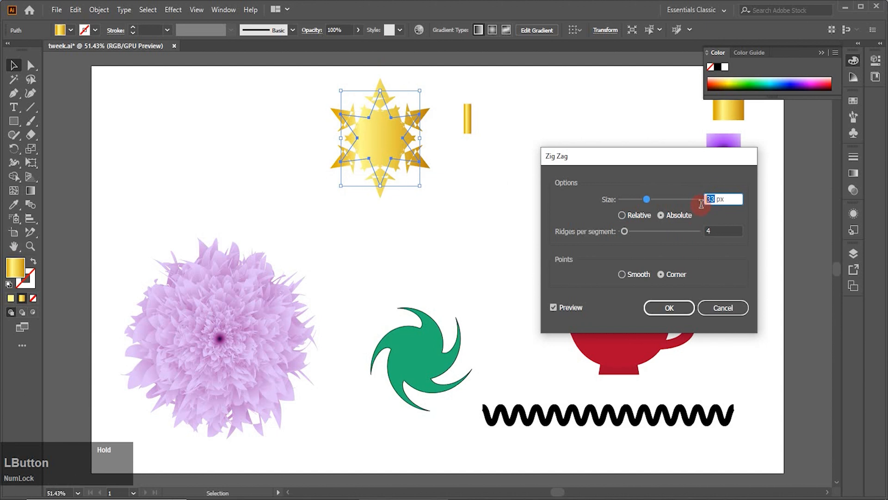
{"action": "left_click", "coordinate": [673, 309]}
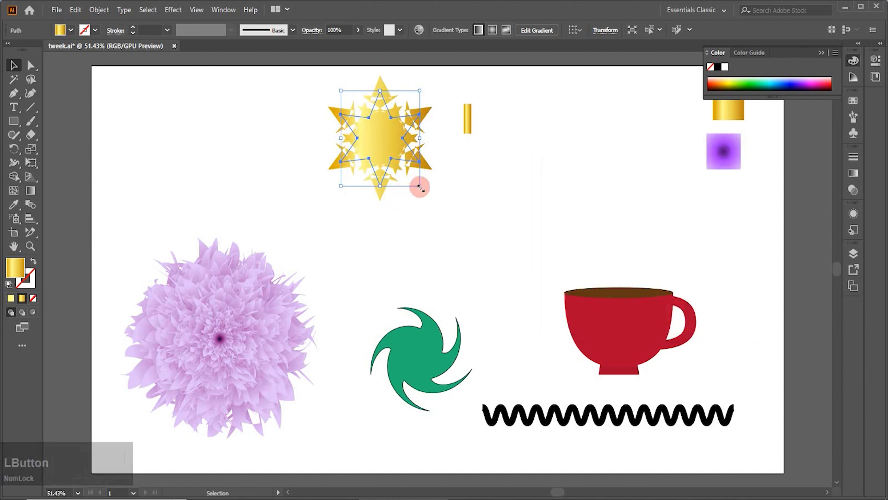
Step: Scale the gold ornamental star down, centre it on the front of the red cup and deselect it
{"action": "left_click_drag", "start_coordinate": [419, 187], "coordinate": [627, 344]}
{"action": "left_click", "coordinate": [736, 373]}
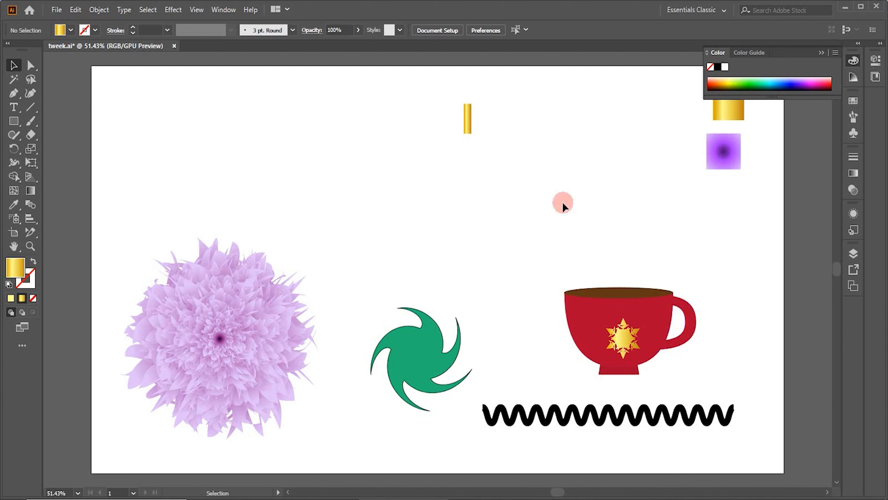
Step: Start a previewed Zig Zag effect on the small gold rectangle with 3 ridges per segment
{"action": "left_click", "coordinate": [469, 125]}
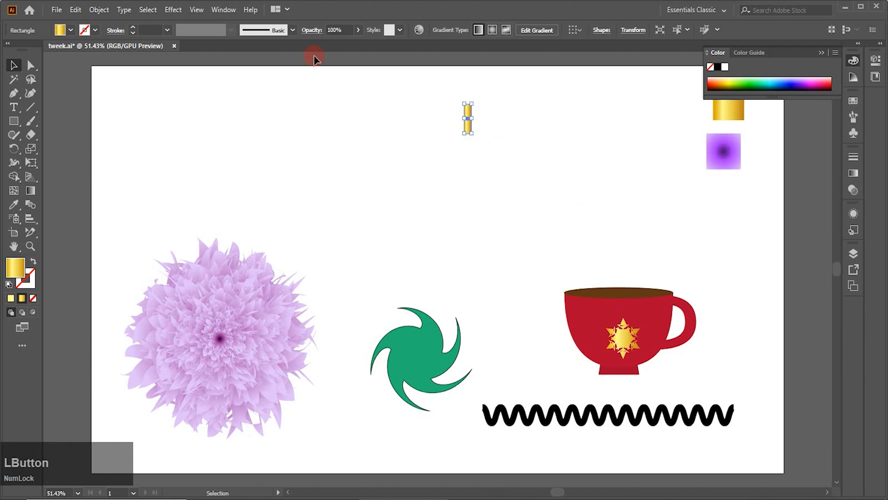
{"action": "left_click", "coordinate": [179, 12]}
{"action": "mouse_move", "coordinate": [203, 114]}
{"action": "left_click", "coordinate": [331, 183]}
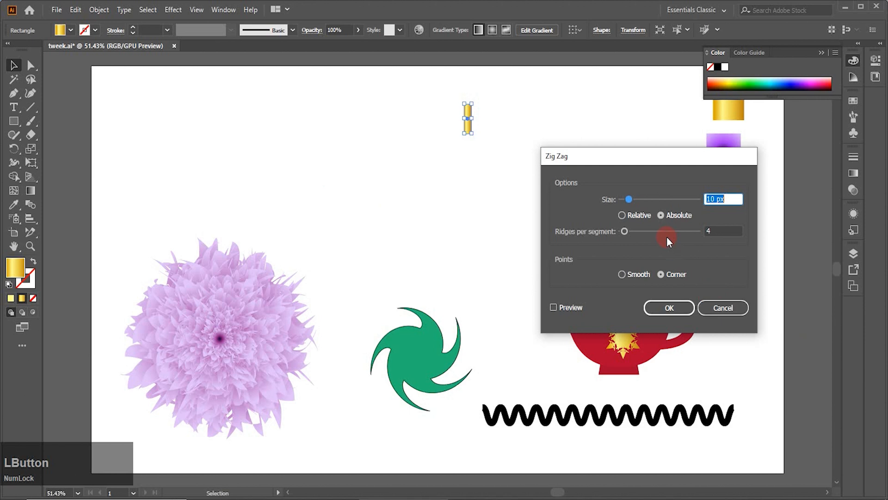
{"action": "left_click", "coordinate": [703, 238]}
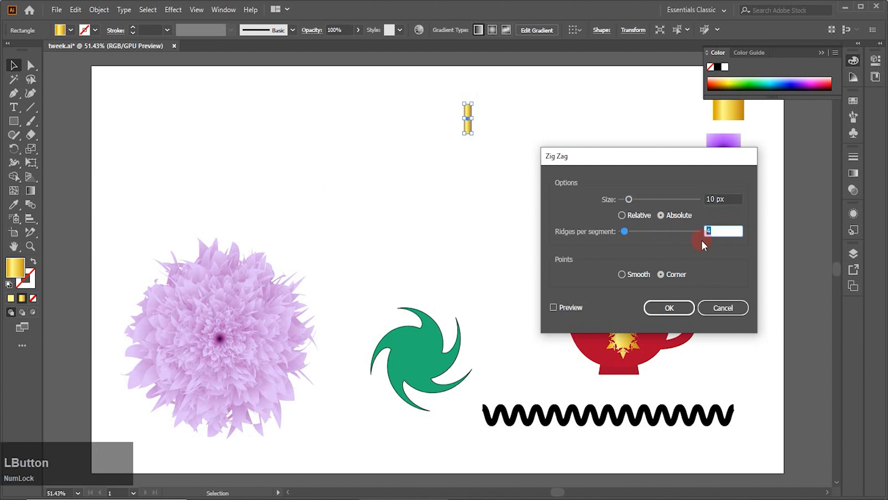
{"action": "type", "text": "3"}
{"action": "left_click", "coordinate": [553, 307]}
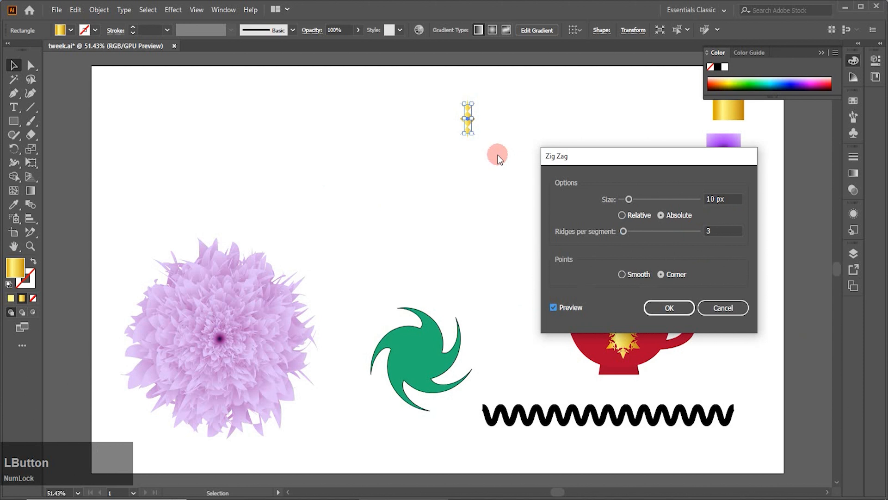
Step: Raise the Zig Zag size to 36 px, choose smooth points, apply the effect and deselect the ornament
{"action": "left_click", "coordinate": [642, 198]}
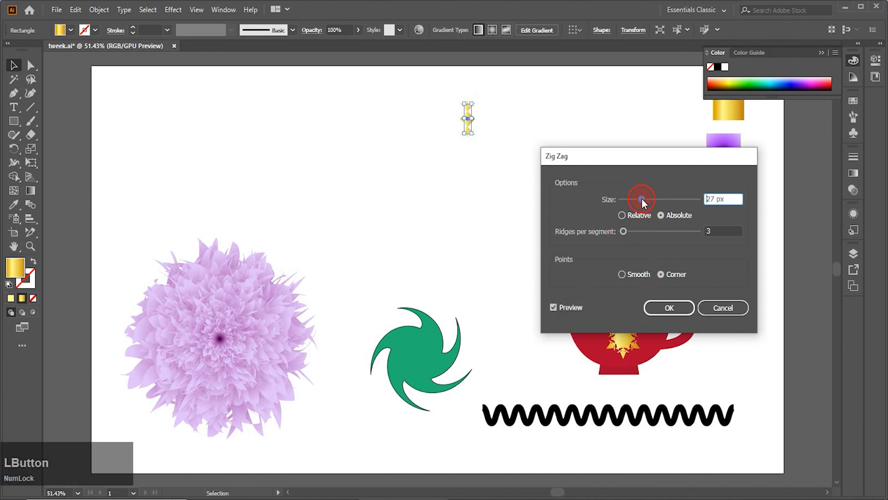
{"action": "left_click_drag", "start_coordinate": [642, 199], "coordinate": [649, 199]}
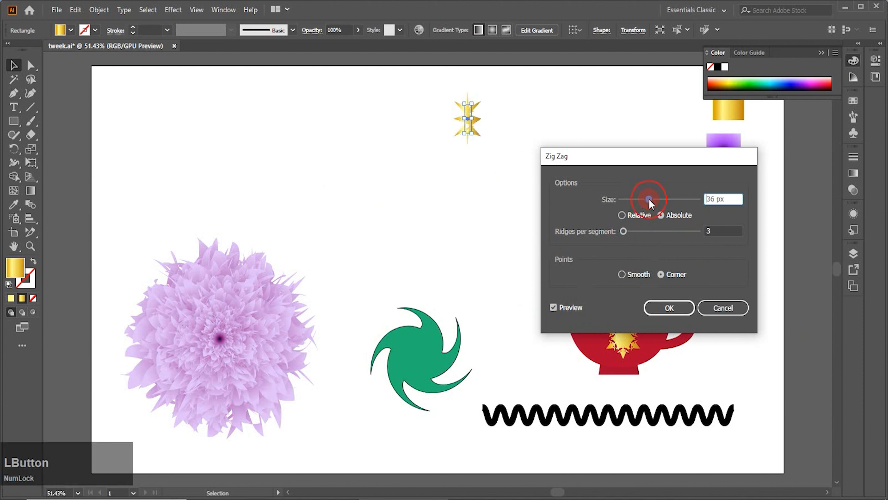
{"action": "left_click", "coordinate": [621, 274]}
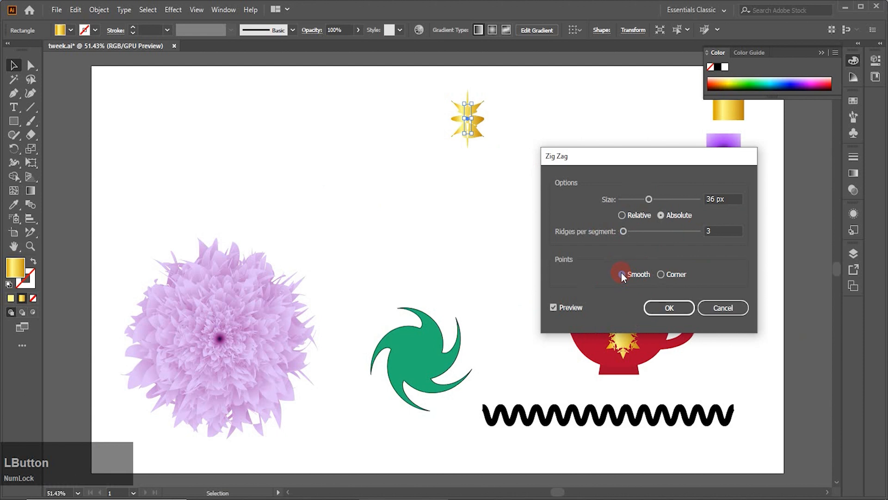
{"action": "left_click", "coordinate": [670, 309]}
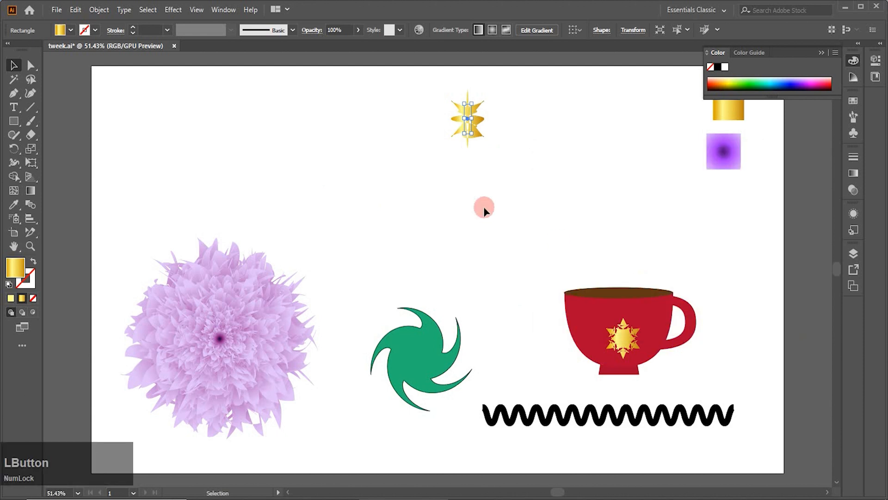
{"action": "left_click", "coordinate": [481, 188]}
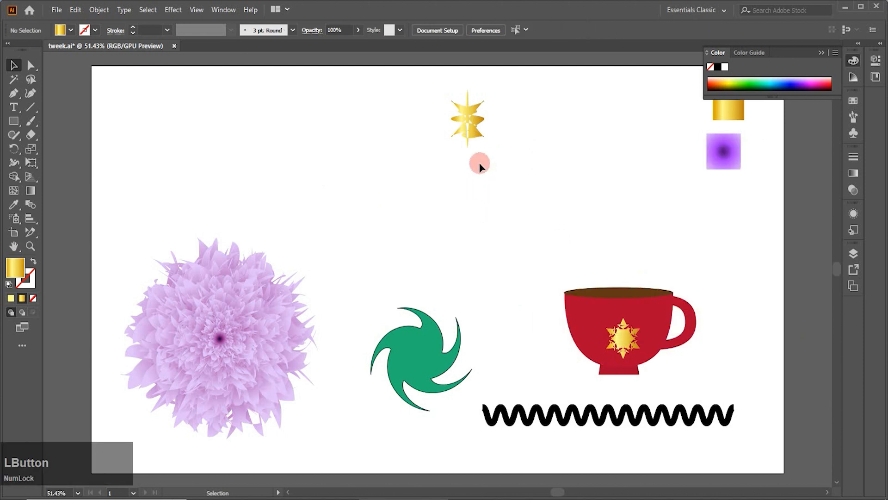
Step: Duplicate the small gold ornament at even spacing to make a horizontal row of seven
{"action": "left_click", "coordinate": [469, 135]}
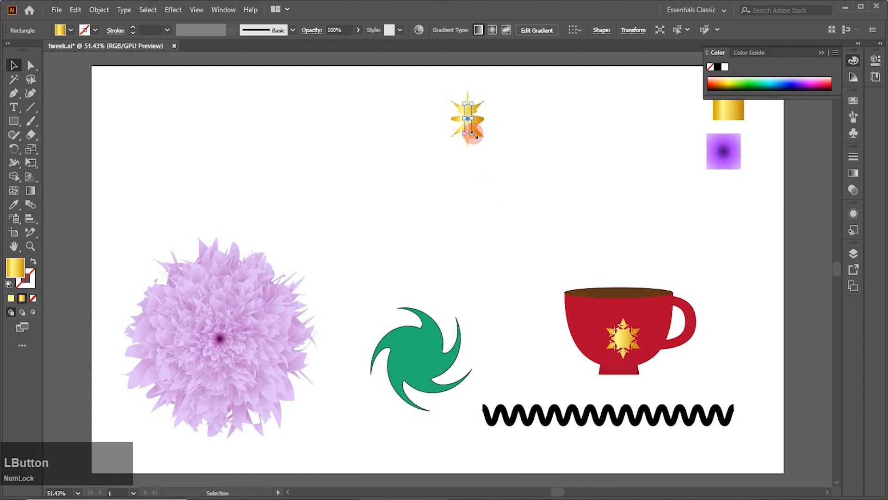
{"action": "left_click_drag", "start_coordinate": [472, 133], "coordinate": [598, 115]}
{"action": "left_click", "coordinate": [479, 125]}
{"action": "key", "text": "ctrl+d"}
{"action": "key", "text": "ctrl+d"}
{"action": "key", "text": "ctrl+d"}
{"action": "key", "text": "ctrl+d"}
{"action": "key", "text": "ctrl+d"}
{"action": "key", "text": "ctrl+d"}
Step: Group the row of ornaments, move it onto the cup and scale it to fit just below the rim
{"action": "right_click", "coordinate": [539, 131]}
{"action": "left_click", "coordinate": [555, 192]}
{"action": "left_click_drag", "start_coordinate": [535, 132], "coordinate": [649, 320]}
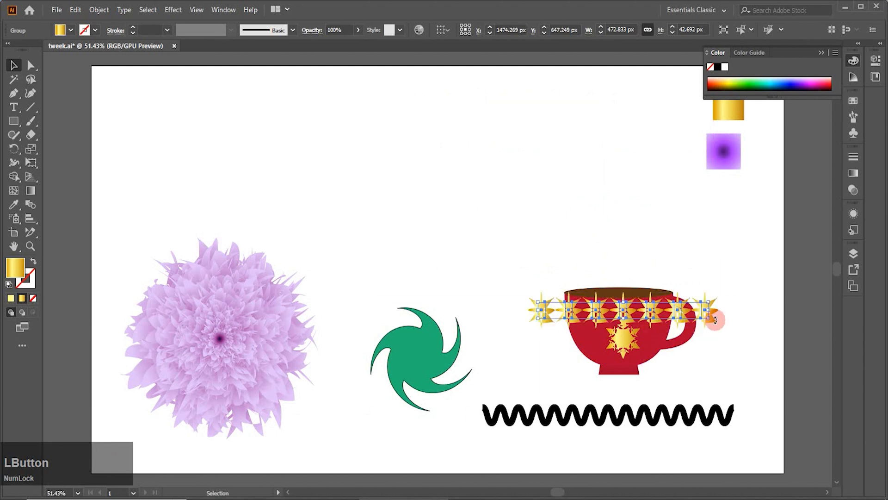
{"action": "left_click_drag", "start_coordinate": [708, 319], "coordinate": [666, 311]}
{"action": "left_click", "coordinate": [752, 296]}
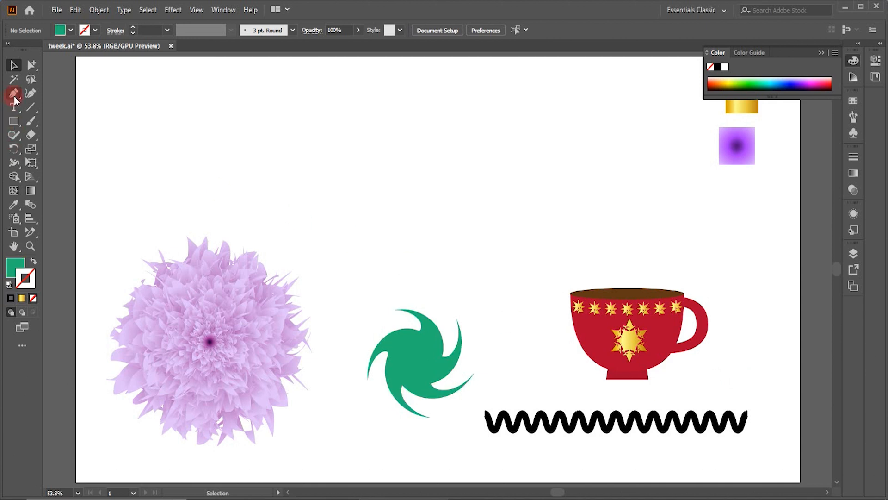
Step: Draw a straight vertical line about 88 px long above the cup with the Pen tool and remove its fill
{"action": "left_click", "coordinate": [14, 95]}
{"action": "left_click_drag", "start_coordinate": [629, 182], "coordinate": [630, 218]}
{"action": "left_click", "coordinate": [18, 268]}
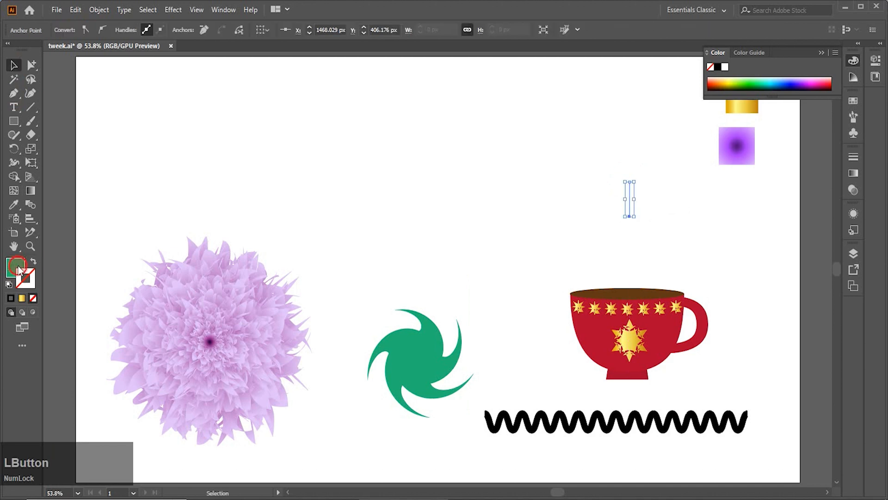
{"action": "left_click", "coordinate": [33, 298]}
Step: Give the vertical line a light grey stroke with a weight of 16 pt
{"action": "left_click", "coordinate": [33, 283]}
{"action": "left_click", "coordinate": [85, 30]}
{"action": "left_click", "coordinate": [78, 94]}
{"action": "left_click", "coordinate": [181, 32]}
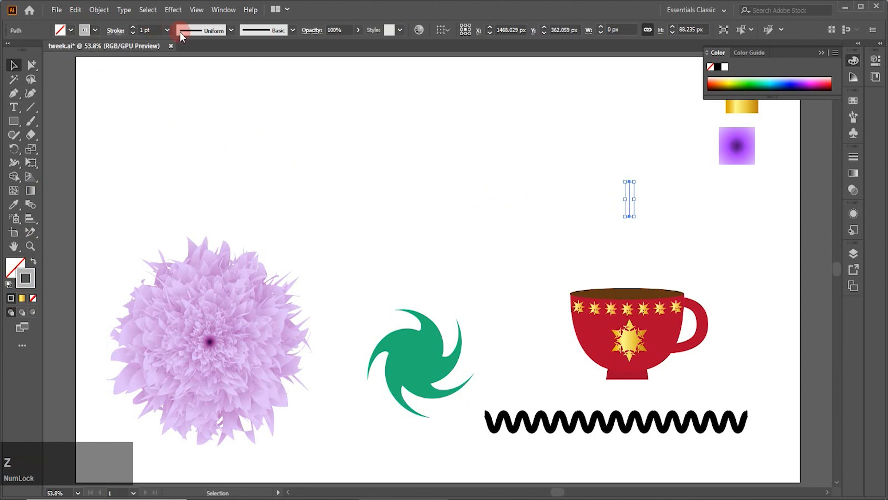
{"action": "left_click", "coordinate": [167, 30]}
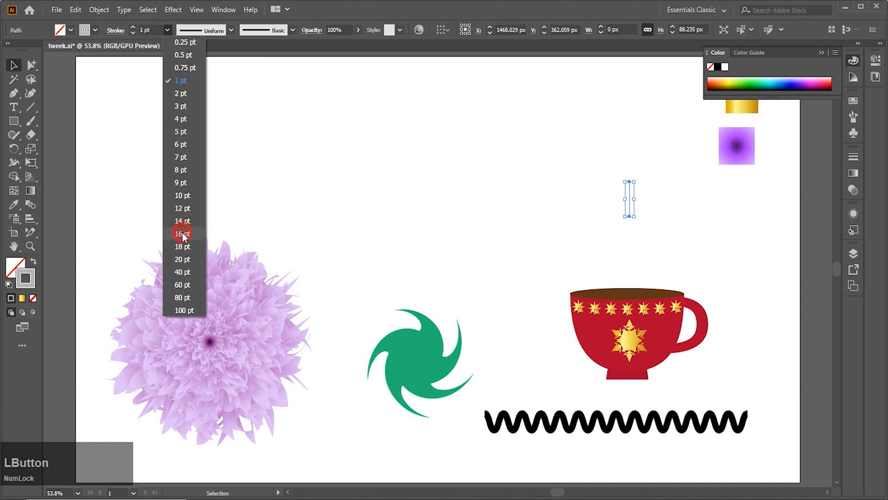
{"action": "left_click", "coordinate": [182, 233]}
Step: Apply a previewed Zig Zag effect to the grey line with a size of 8 px and smooth points
{"action": "left_click", "coordinate": [170, 10]}
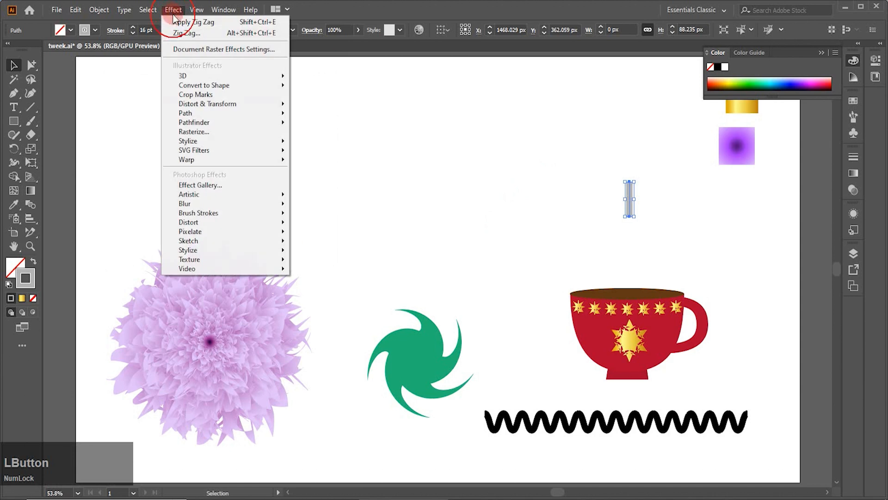
{"action": "mouse_move", "coordinate": [222, 103]}
{"action": "left_click", "coordinate": [330, 180]}
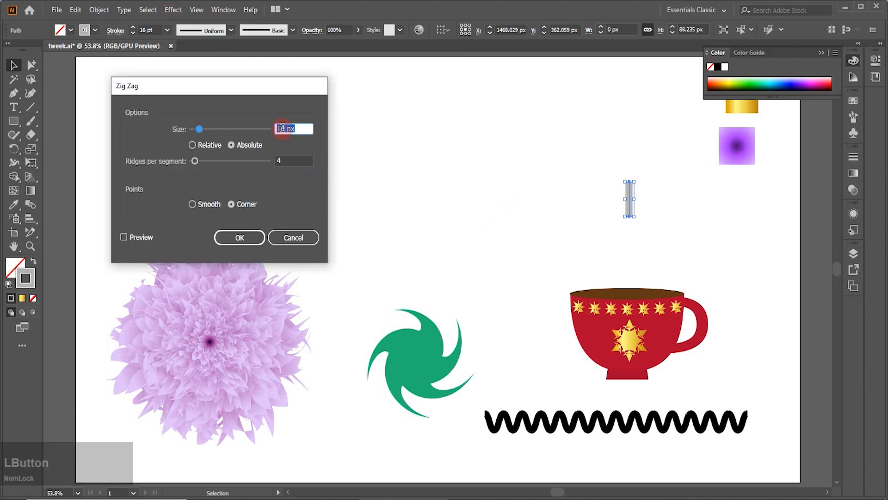
{"action": "left_click_drag", "start_coordinate": [284, 128], "coordinate": [272, 125]}
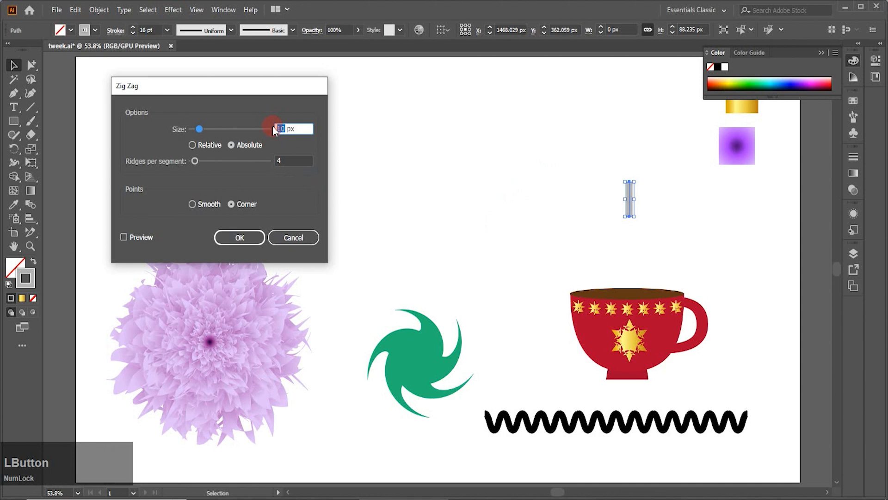
{"action": "type", "text": "8"}
{"action": "left_click", "coordinate": [141, 167]}
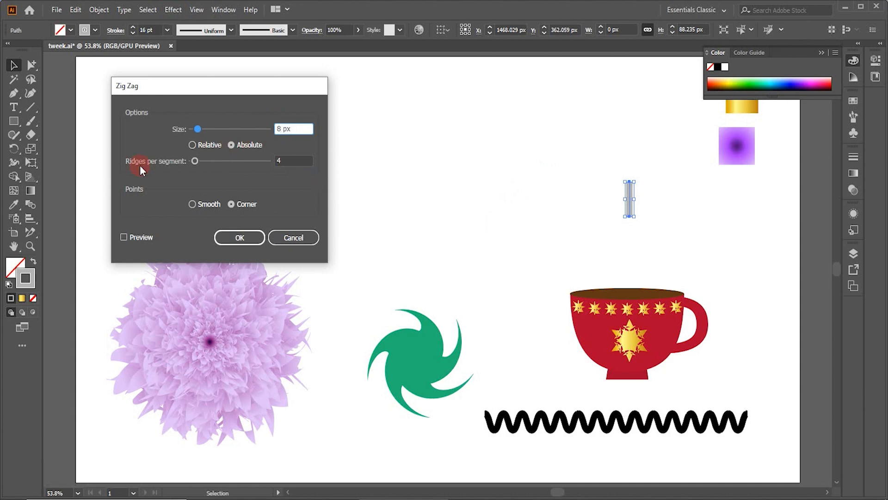
{"action": "left_click", "coordinate": [192, 204]}
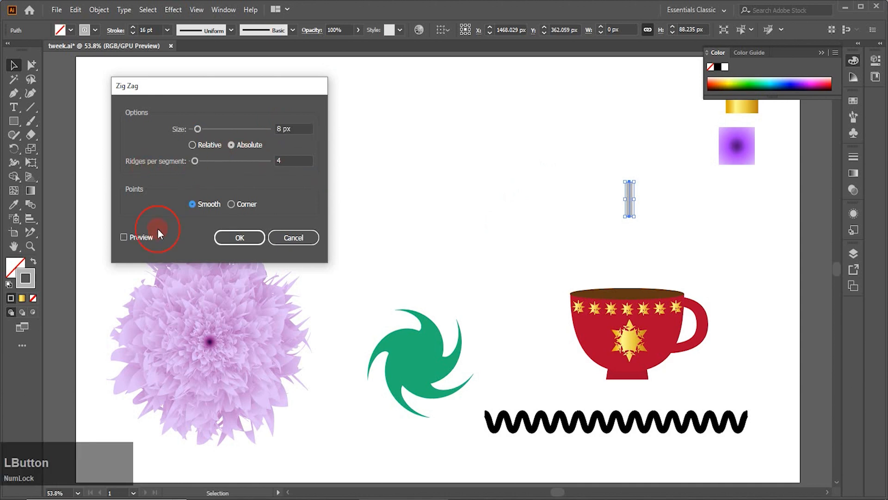
{"action": "left_click", "coordinate": [124, 238]}
{"action": "left_click", "coordinate": [227, 240]}
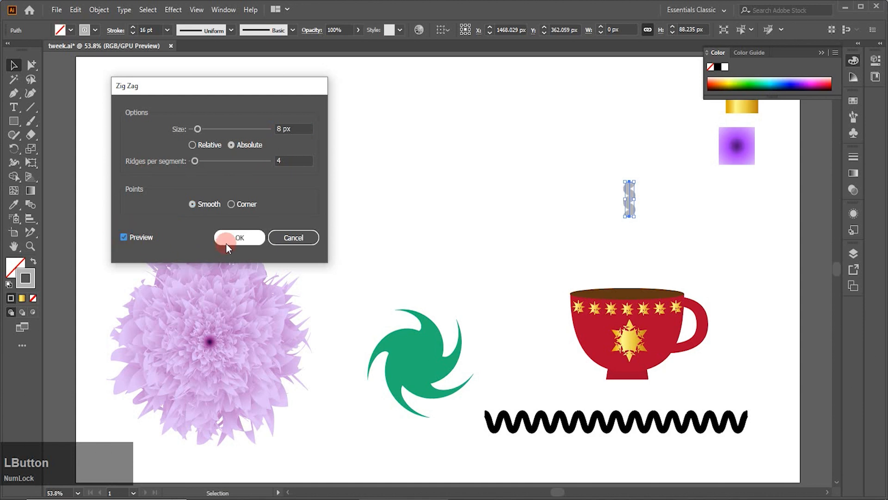
{"action": "left_click", "coordinate": [648, 223]}
Step: Give the wavy grey line the lens-shaped width profile that tapers at both ends
{"action": "left_click", "coordinate": [30, 245]}
{"action": "mouse_move", "coordinate": [622, 196]}
{"action": "left_mouse_down"}
{"action": "mouse_move", "coordinate": [755, 329]}
{"action": "mouse_move", "coordinate": [762, 234]}
{"action": "left_mouse_up"}
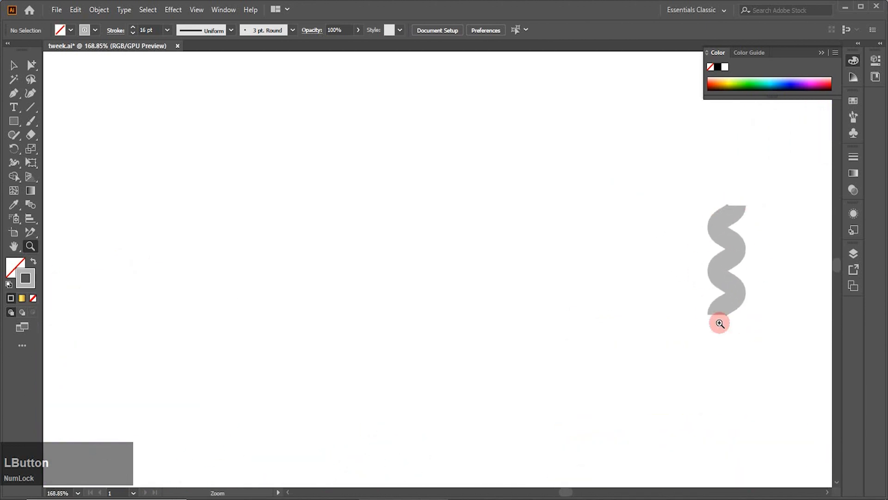
{"action": "left_click", "coordinate": [14, 65]}
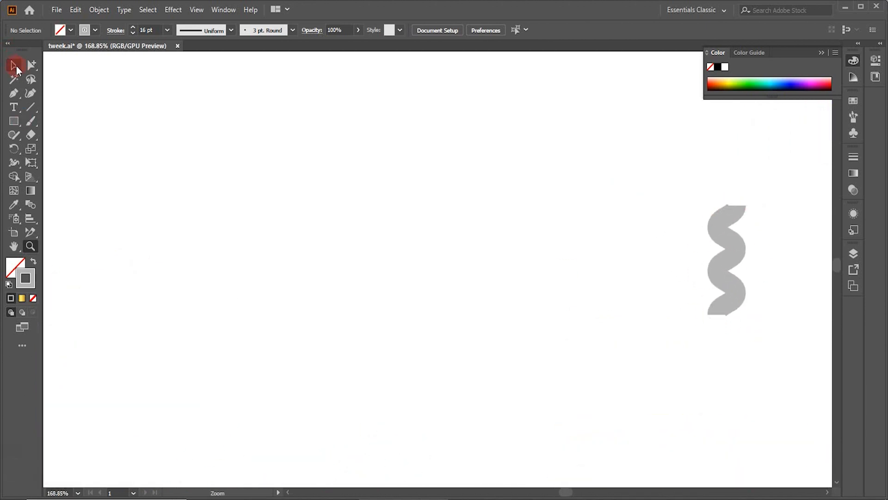
{"action": "left_click_drag", "start_coordinate": [697, 182], "coordinate": [779, 246]}
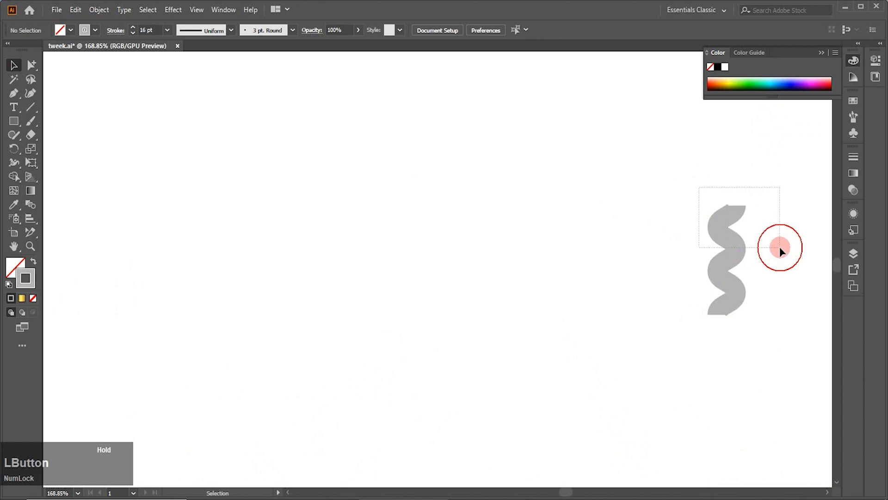
{"action": "left_click", "coordinate": [231, 30]}
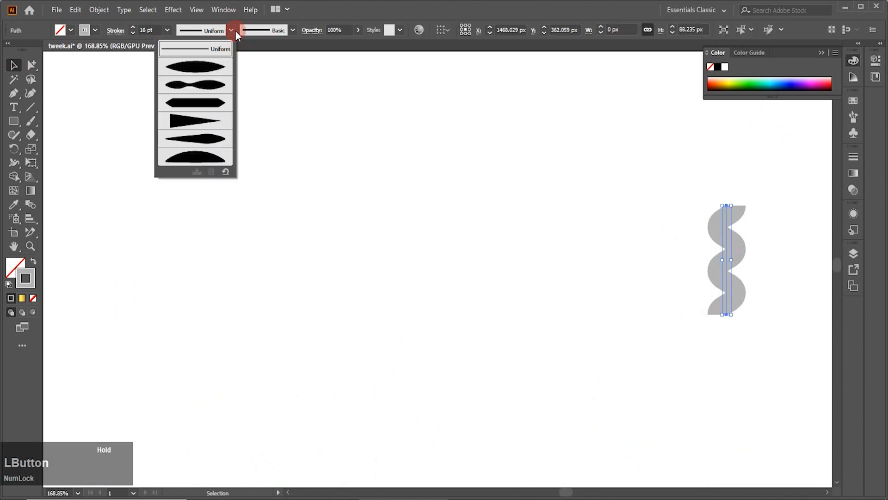
{"action": "left_click", "coordinate": [202, 70]}
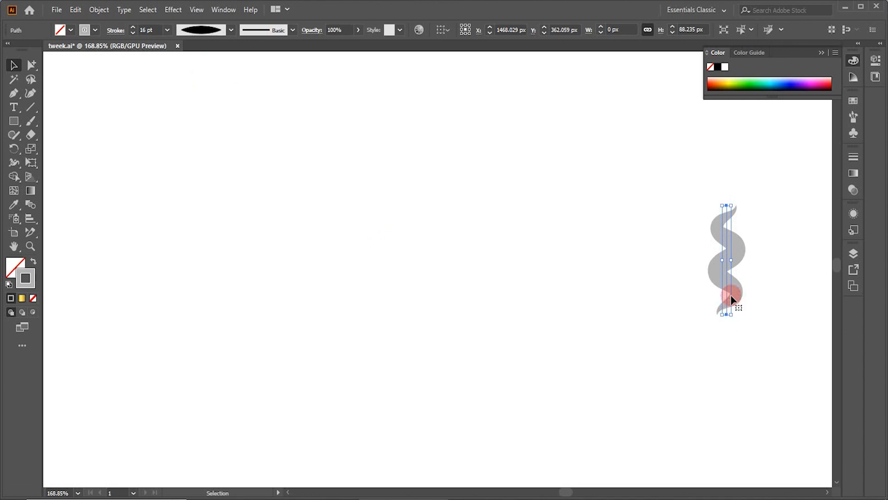
Step: Duplicate the tapered grey wave into three staggered wisps of steam, place them just above the cup and deselect
{"action": "left_click", "coordinate": [78, 493]}
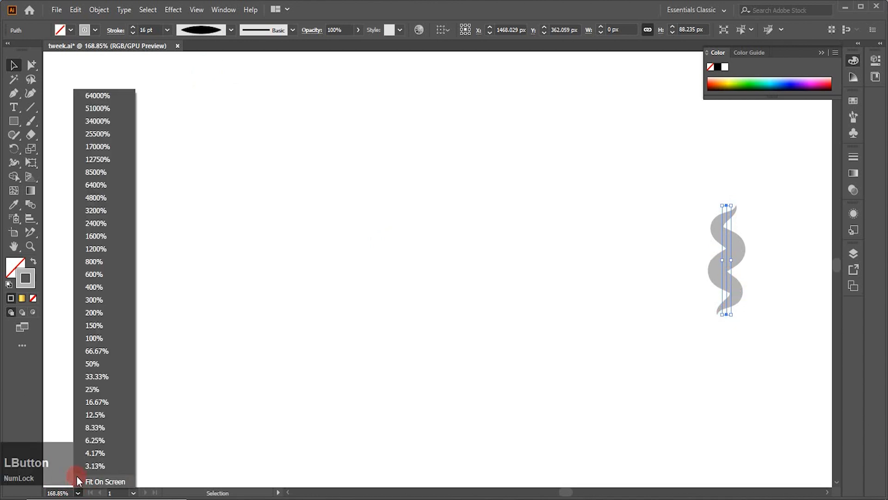
{"action": "left_click", "coordinate": [99, 482]}
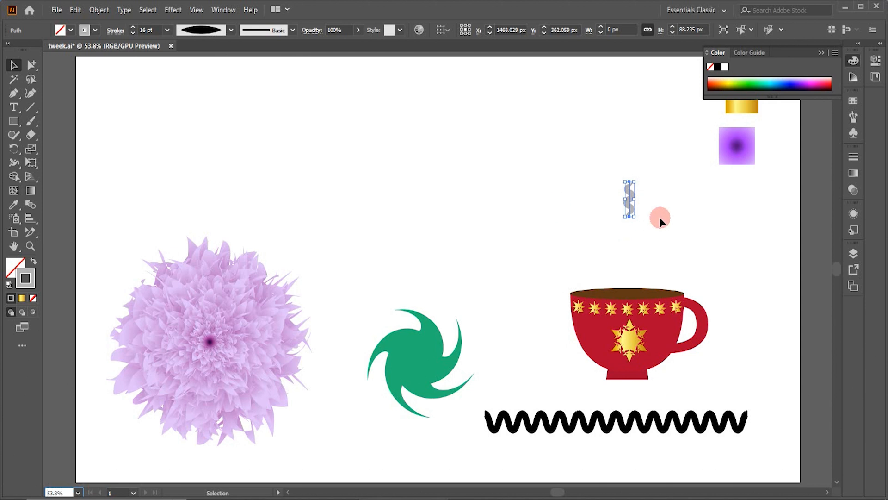
{"action": "left_click", "coordinate": [635, 199]}
{"action": "mouse_move", "coordinate": [632, 199]}
{"action": "left_mouse_down"}
{"action": "mouse_move", "coordinate": [627, 266]}
{"action": "mouse_move", "coordinate": [628, 227]}
{"action": "mouse_move", "coordinate": [650, 264]}
{"action": "mouse_move", "coordinate": [639, 256]}
{"action": "mouse_move", "coordinate": [605, 273]}
{"action": "mouse_move", "coordinate": [631, 241]}
{"action": "left_mouse_up"}
{"action": "left_click", "coordinate": [656, 243]}
{"action": "left_click", "coordinate": [676, 256]}
{"action": "left_click", "coordinate": [683, 242]}
{"action": "mouse_move", "coordinate": [577, 198]}
{"action": "left_mouse_down"}
{"action": "mouse_move", "coordinate": [674, 258]}
{"action": "mouse_move", "coordinate": [685, 246]}
{"action": "mouse_move", "coordinate": [640, 252]}
{"action": "left_mouse_up"}
{"action": "left_click", "coordinate": [792, 296]}
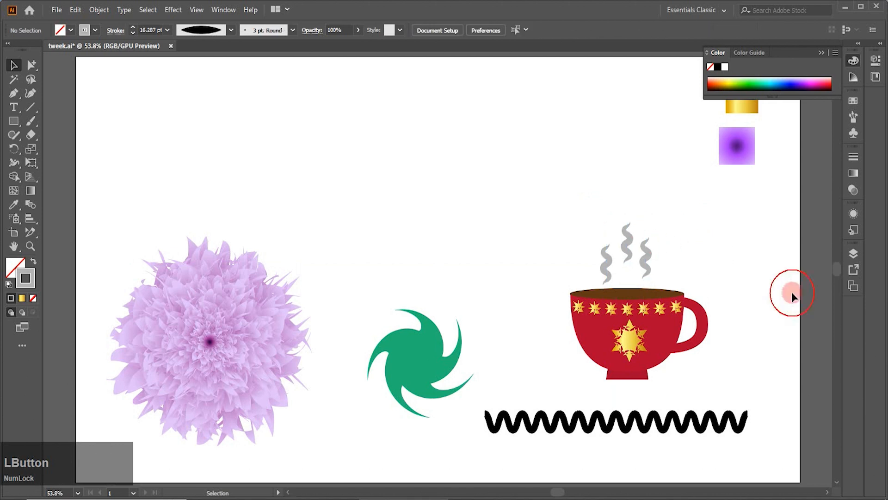